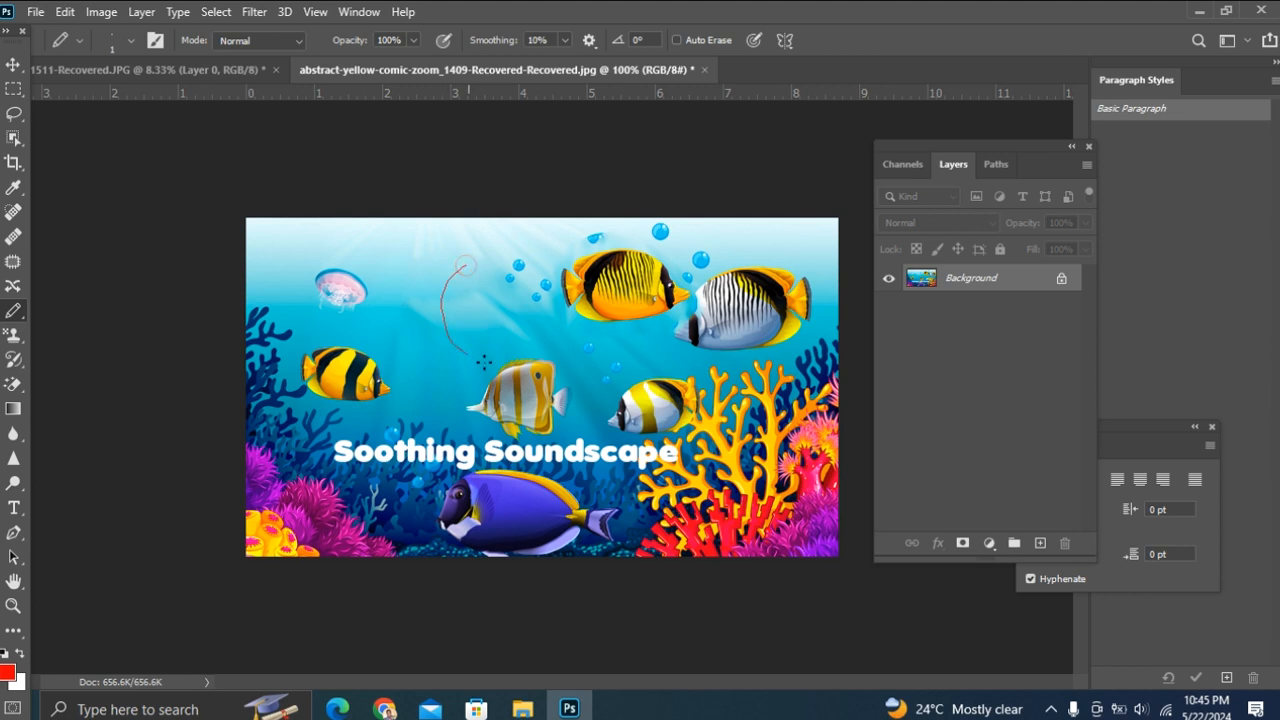
# Draw several thin red freehand Pencil lines across the fish and open water of the underwater image.
pyautogui.moveTo(651, 303)
pyautogui.mouseDown()
pyautogui.moveTo(575, 346)
pyautogui.moveTo(516, 328)
pyautogui.moveTo(516, 267)
pyautogui.moveTo(463, 245)
pyautogui.moveTo(400, 260)
pyautogui.moveTo(378, 293)
pyautogui.moveTo(406, 374)
pyautogui.moveTo(497, 453)
pyautogui.mouseUp()
pyautogui.moveTo(780, 447)
pyautogui.mouseDown()
pyautogui.moveTo(800, 305)
pyautogui.moveTo(720, 255)
pyautogui.mouseUp()
pyautogui.moveTo(580, 244)
pyautogui.mouseDown()
pyautogui.moveTo(378, 245)
pyautogui.moveTo(326, 291)
pyautogui.mouseUp()
pyautogui.moveTo(304, 360)
pyautogui.mouseDown()
pyautogui.moveTo(396, 450)
pyautogui.moveTo(549, 497)
pyautogui.mouseUp()
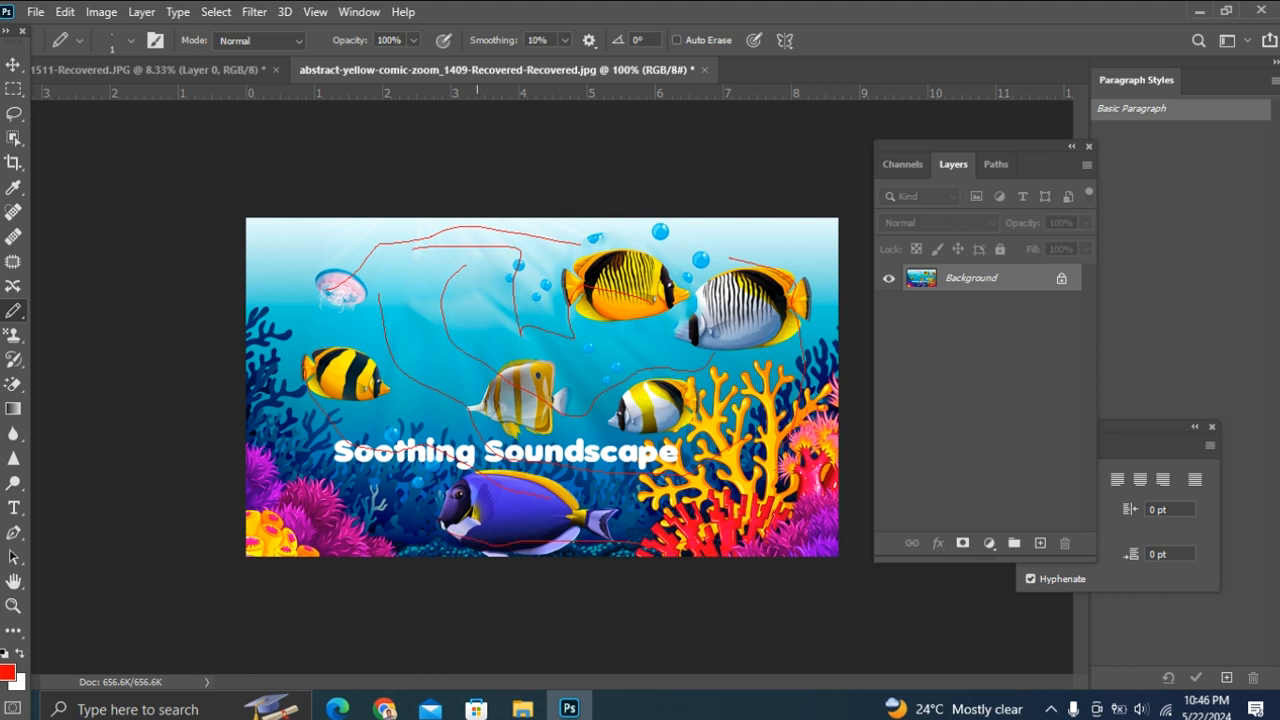
pyautogui.moveTo(326, 244); pyautogui.dragTo(433, 248)
# Undo all the red Pencil lines drawn on the underwater image.
pyautogui.hotkey('ctrl', 'z')
pyautogui.hotkey('ctrl', 'z')
pyautogui.hotkey('ctrl', 'z')
pyautogui.hotkey('ctrl', 'z')
pyautogui.hotkey('ctrl', 'z')
pyautogui.hotkey('ctrl', 'z')
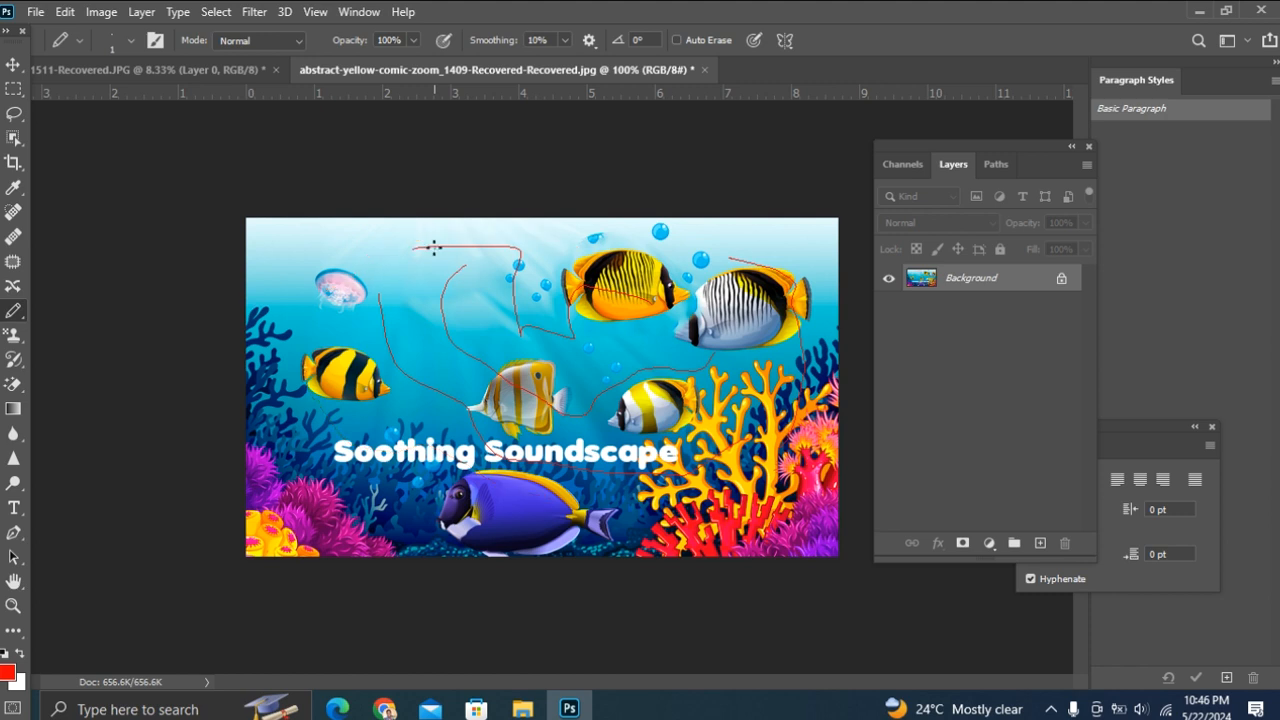
pyautogui.hotkey('ctrl', 'z')
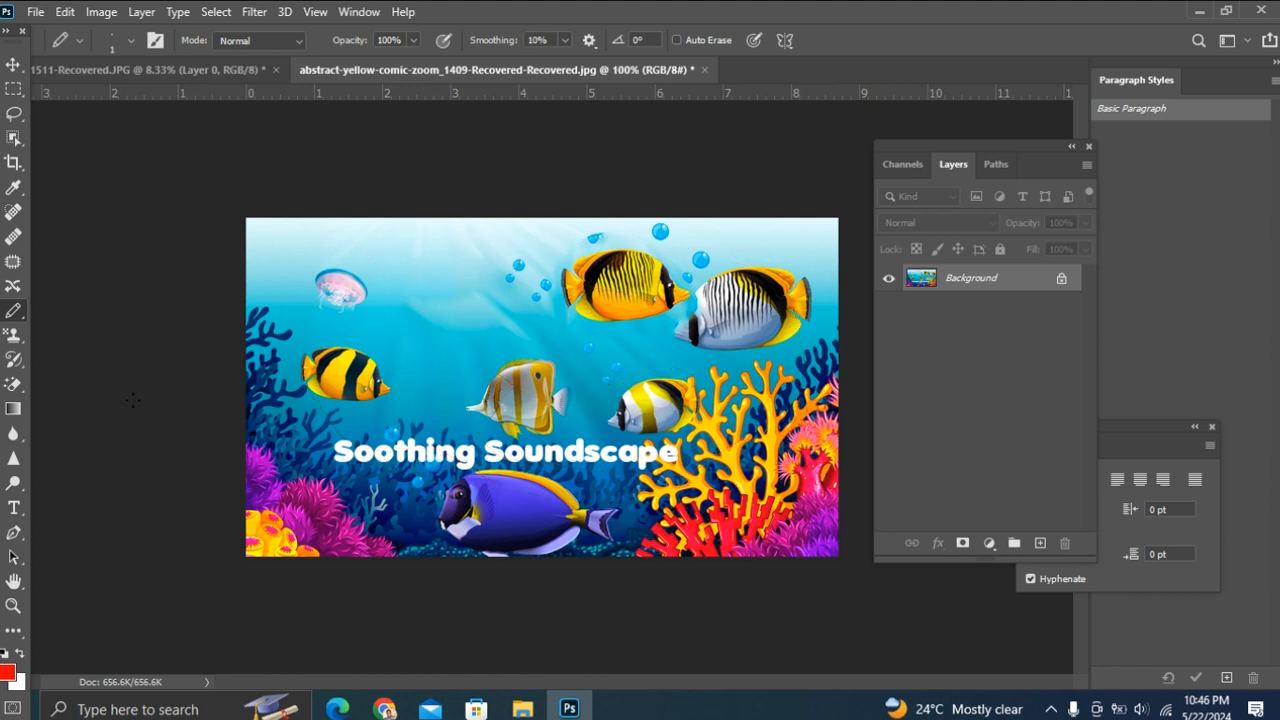
# Clone the yellow-and-black striped fish at the upper center into the open water beside the jellyfish using the Clone Stamp tool.
pyautogui.click(14, 337)
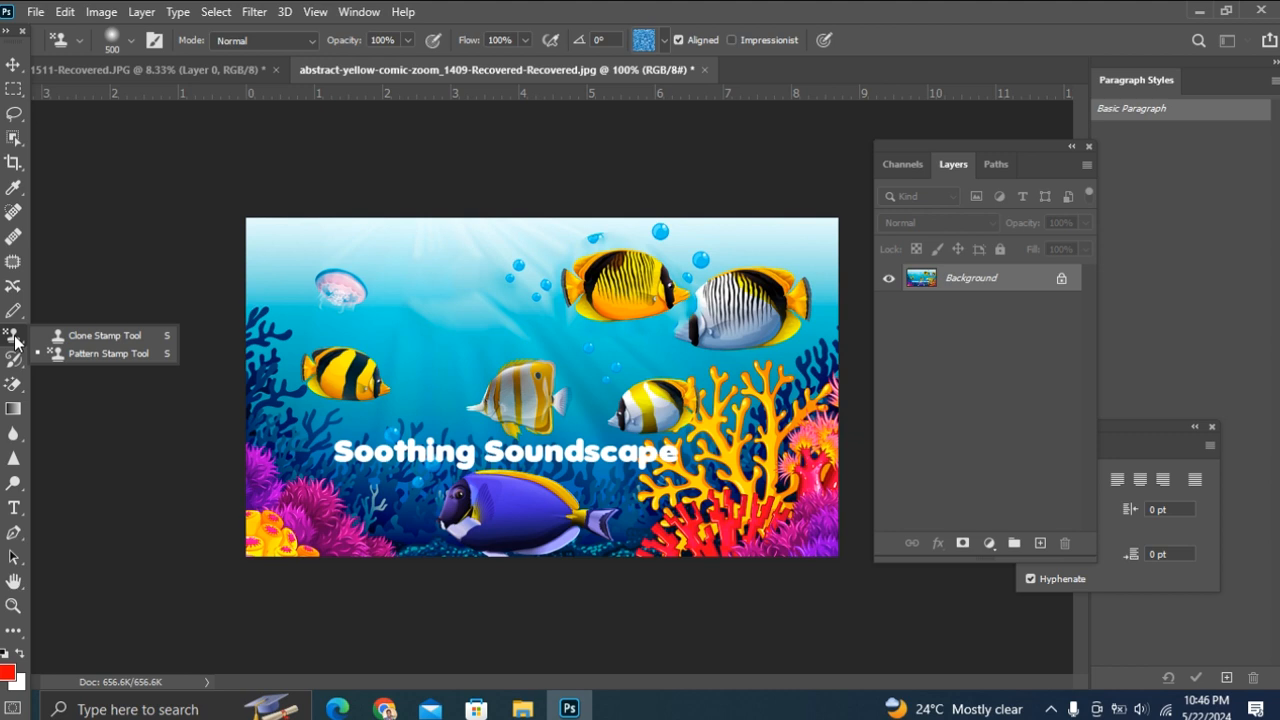
pyautogui.click(103, 336)
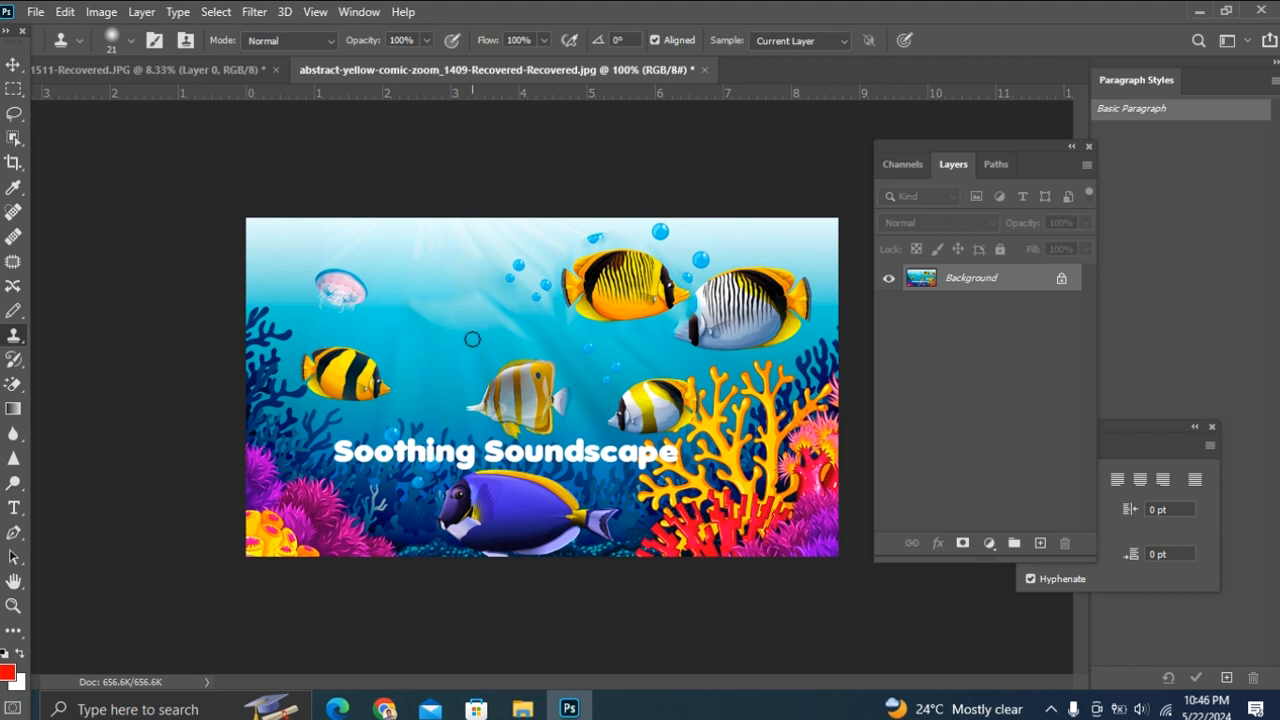
pyautogui.rightClick(14, 336)
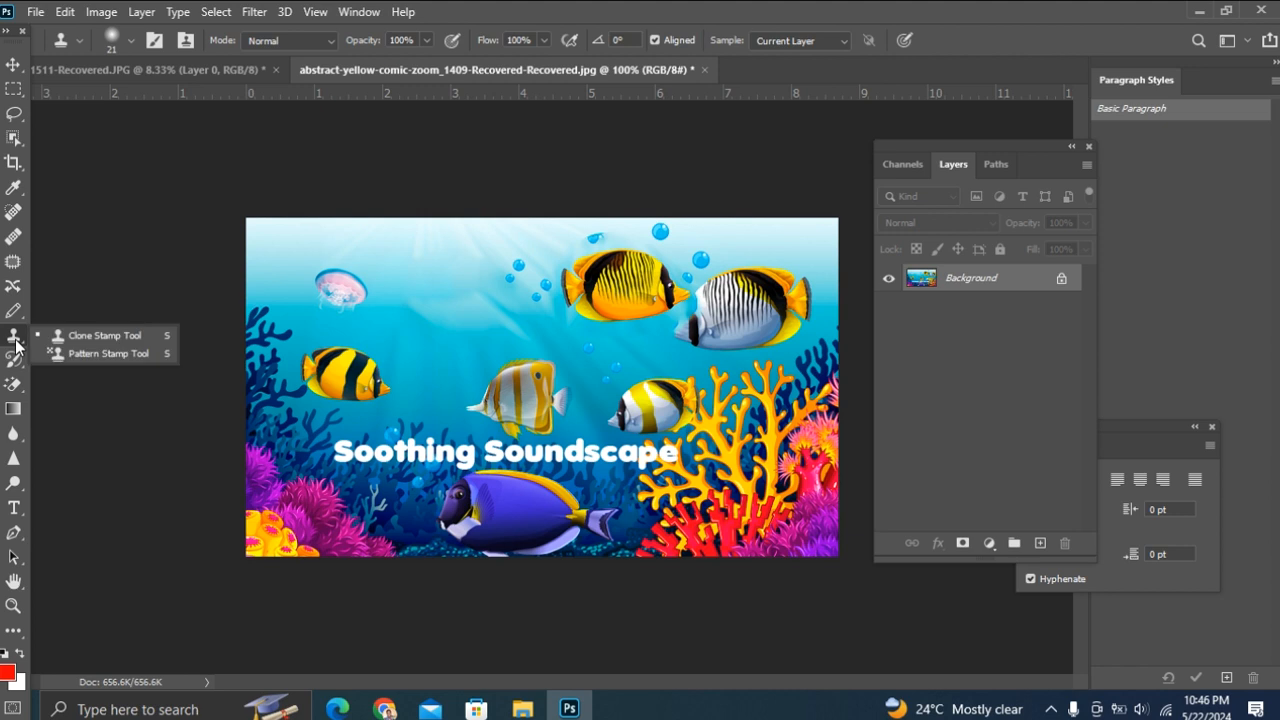
pyautogui.click(111, 338)
pyautogui.click(378, 319)
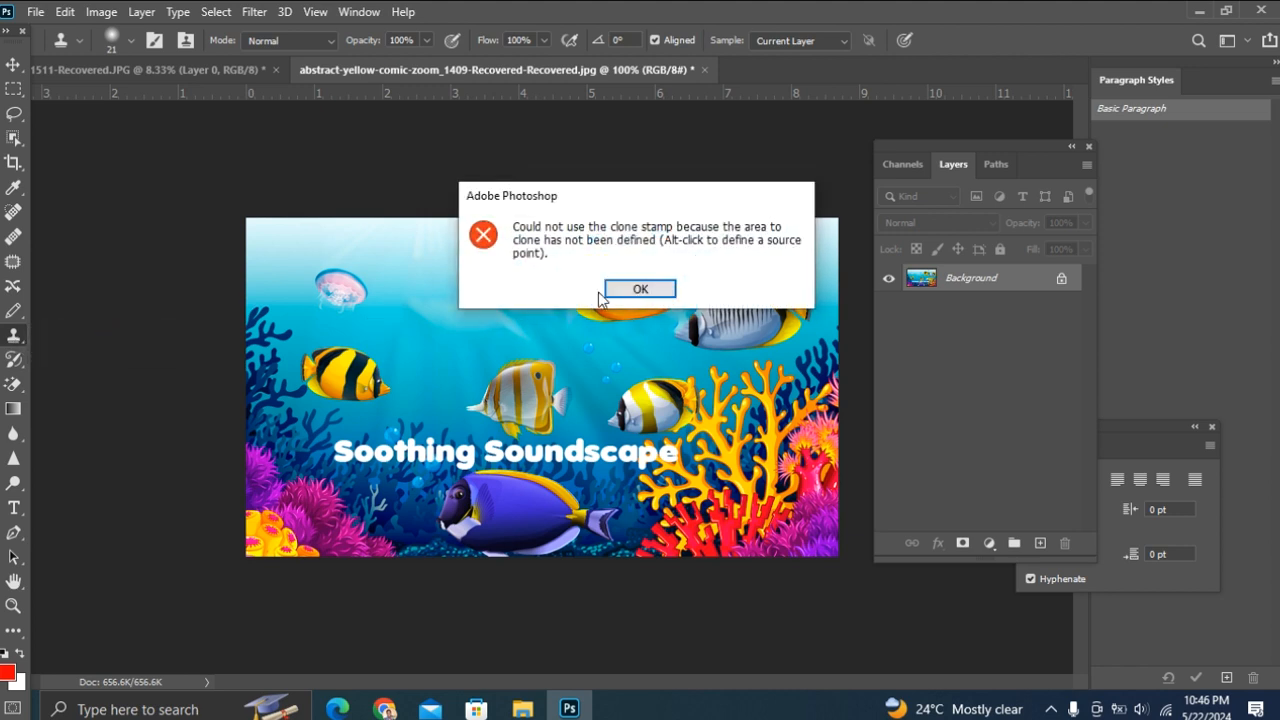
pyautogui.click(640, 289)
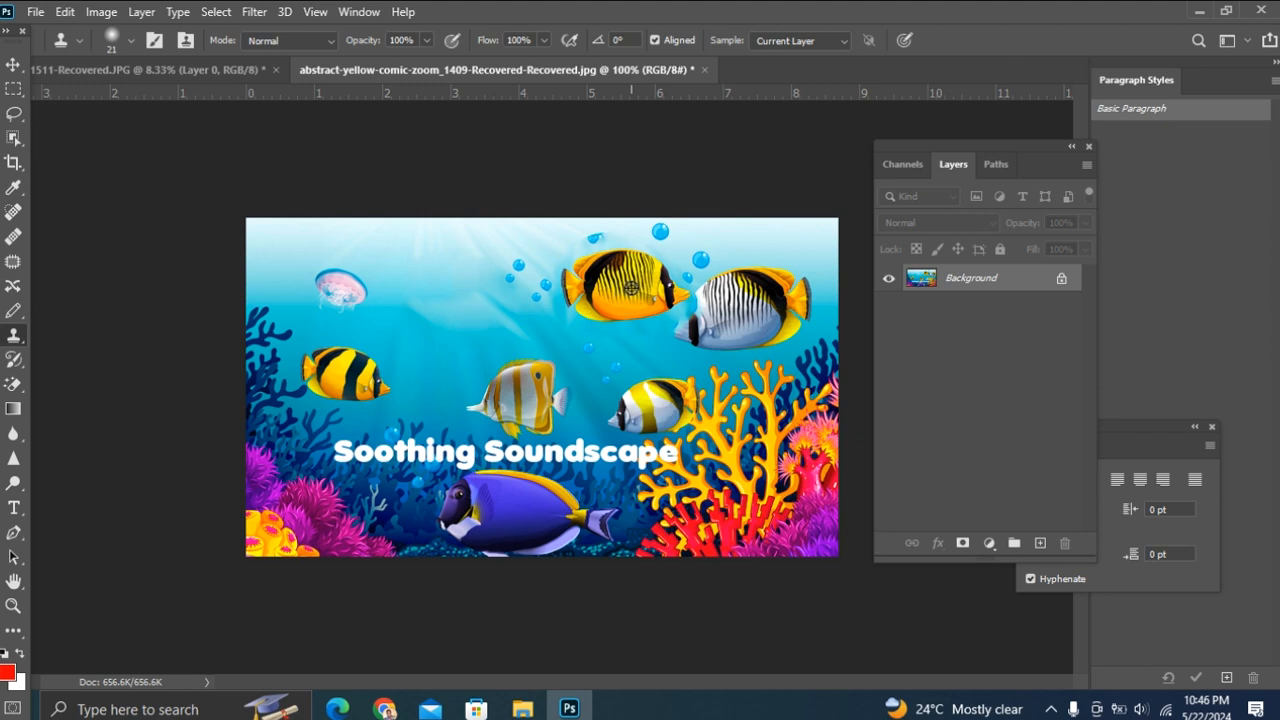
pyautogui.keyDown('alt'); pyautogui.click(631, 287); pyautogui.keyUp('alt')
pyautogui.moveTo(414, 301)
pyautogui.mouseDown()
pyautogui.moveTo(480, 325)
pyautogui.moveTo(460, 287)
pyautogui.moveTo(374, 263)
pyautogui.moveTo(390, 294)
pyautogui.moveTo(354, 310)
pyautogui.moveTo(366, 268)
pyautogui.moveTo(358, 318)
pyautogui.mouseUp()
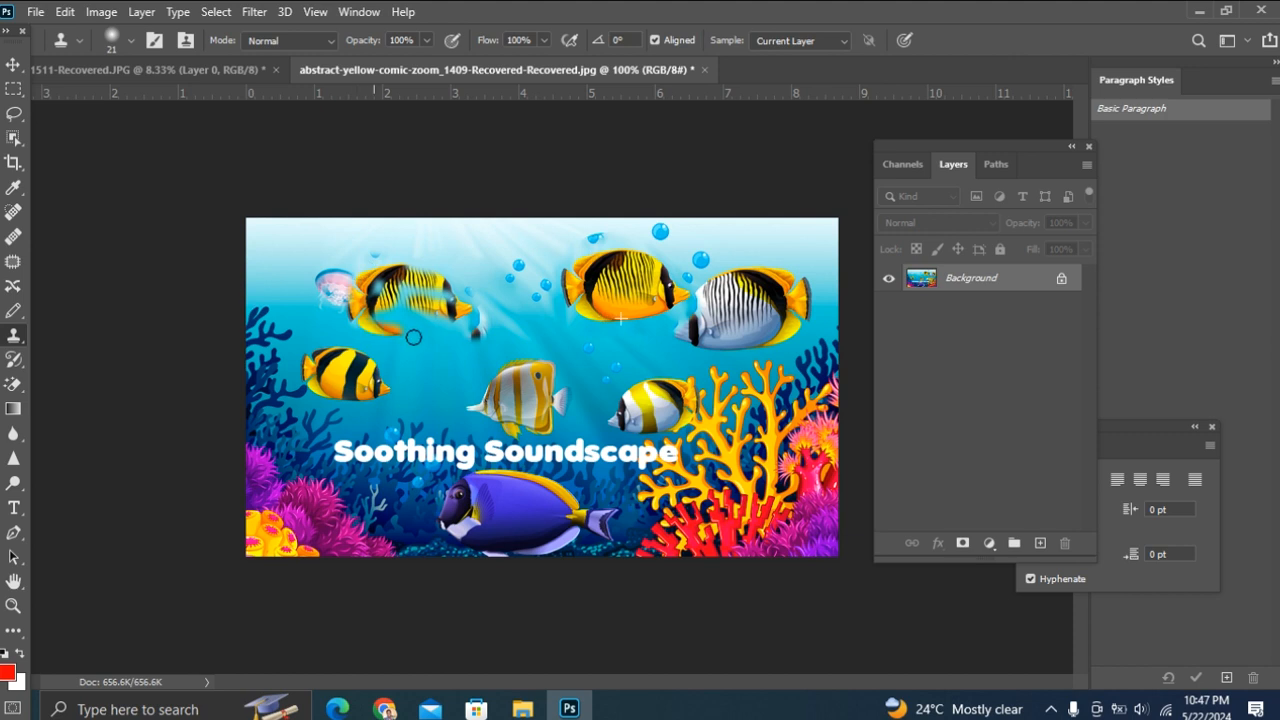
pyautogui.moveTo(462, 343)
pyautogui.mouseDown()
pyautogui.moveTo(420, 326)
pyautogui.moveTo(464, 317)
pyautogui.moveTo(388, 304)
pyautogui.moveTo(442, 288)
pyautogui.moveTo(371, 288)
pyautogui.moveTo(436, 308)
pyautogui.moveTo(455, 294)
pyautogui.moveTo(409, 269)
pyautogui.moveTo(345, 287)
pyautogui.moveTo(344, 318)
pyautogui.moveTo(430, 319)
pyautogui.moveTo(455, 302)
pyautogui.moveTo(422, 289)
pyautogui.mouseUp()
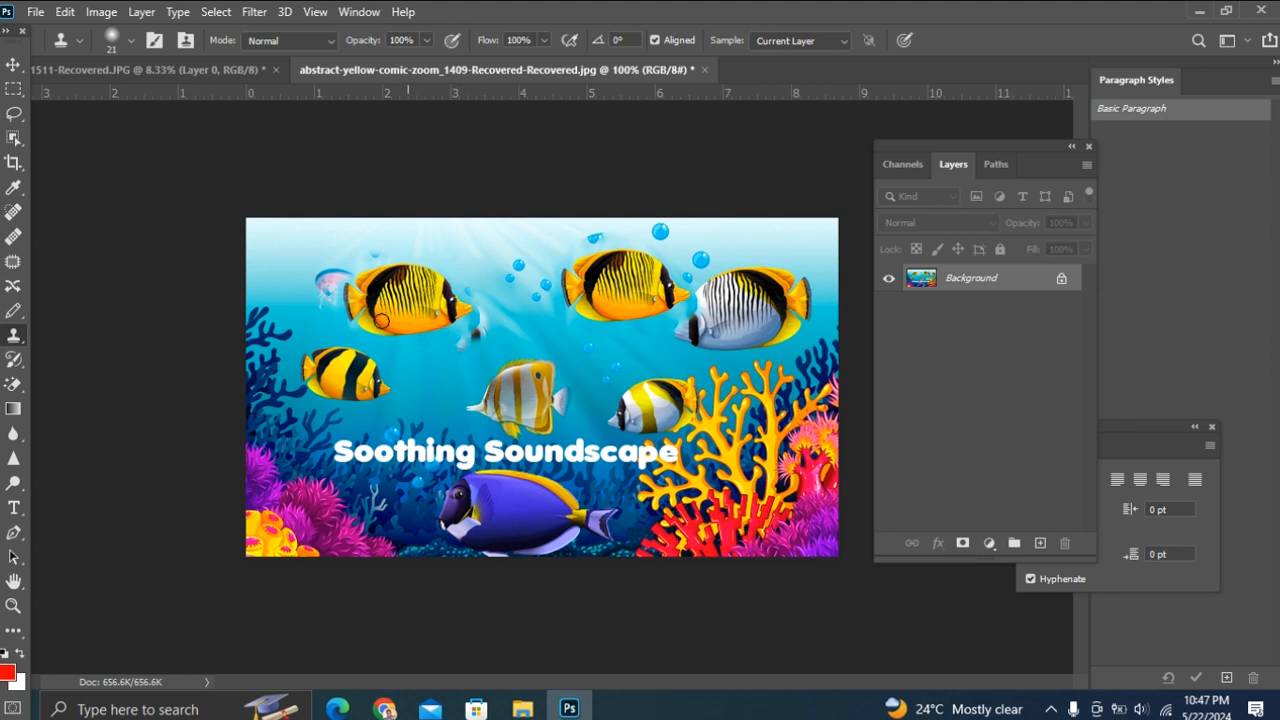
# Activate the Pattern Stamp tool and switch to the portrait photo of the boy in the orange shirt.
pyautogui.rightClick(14, 335)
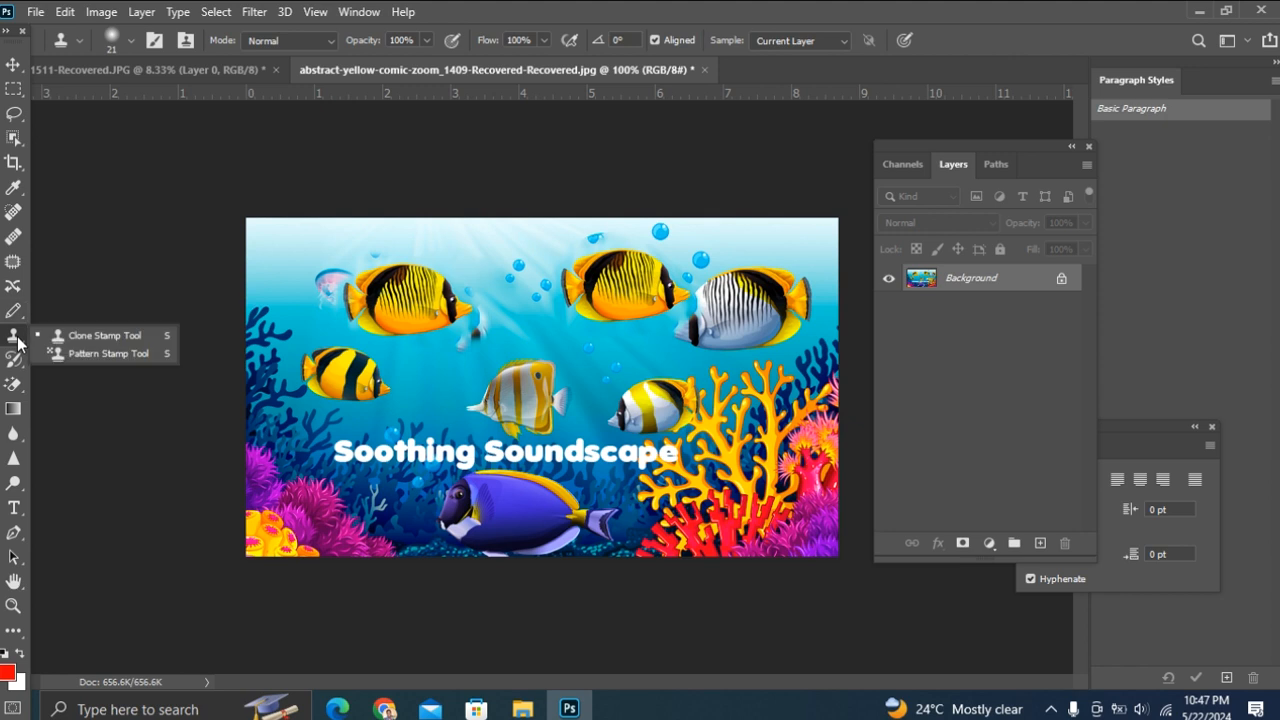
pyautogui.click(134, 359)
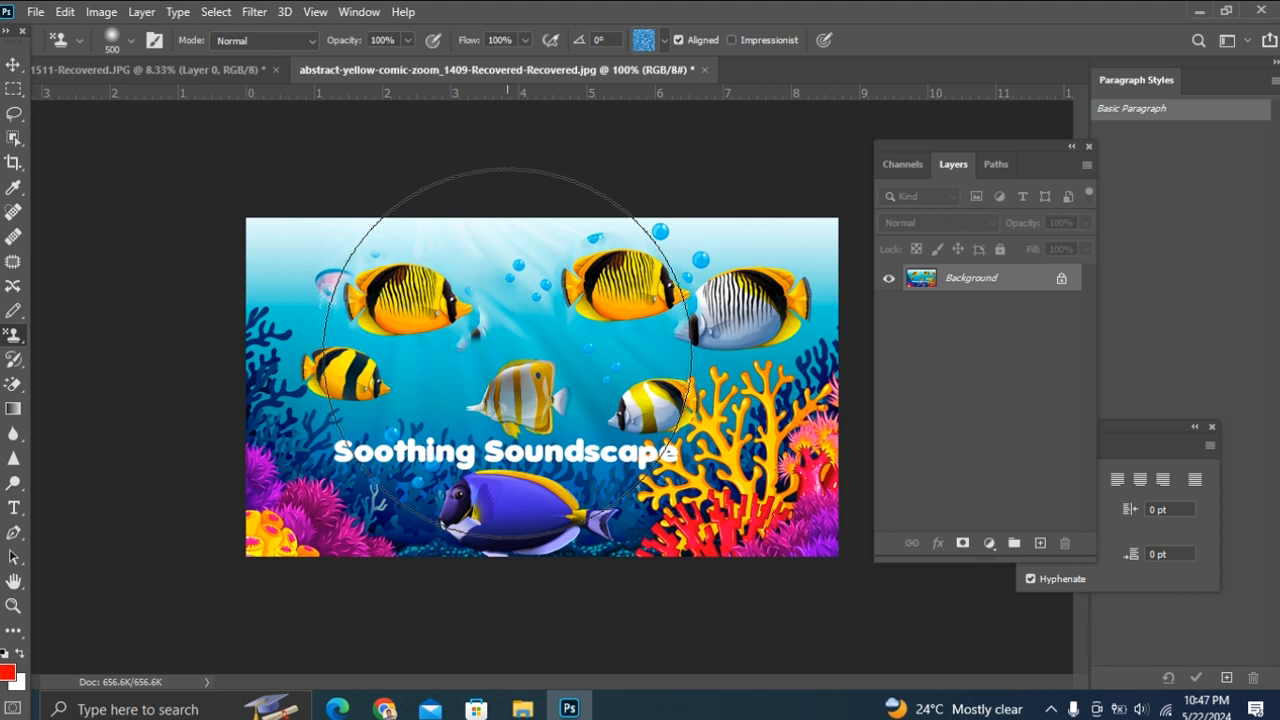
pyautogui.click(206, 75)
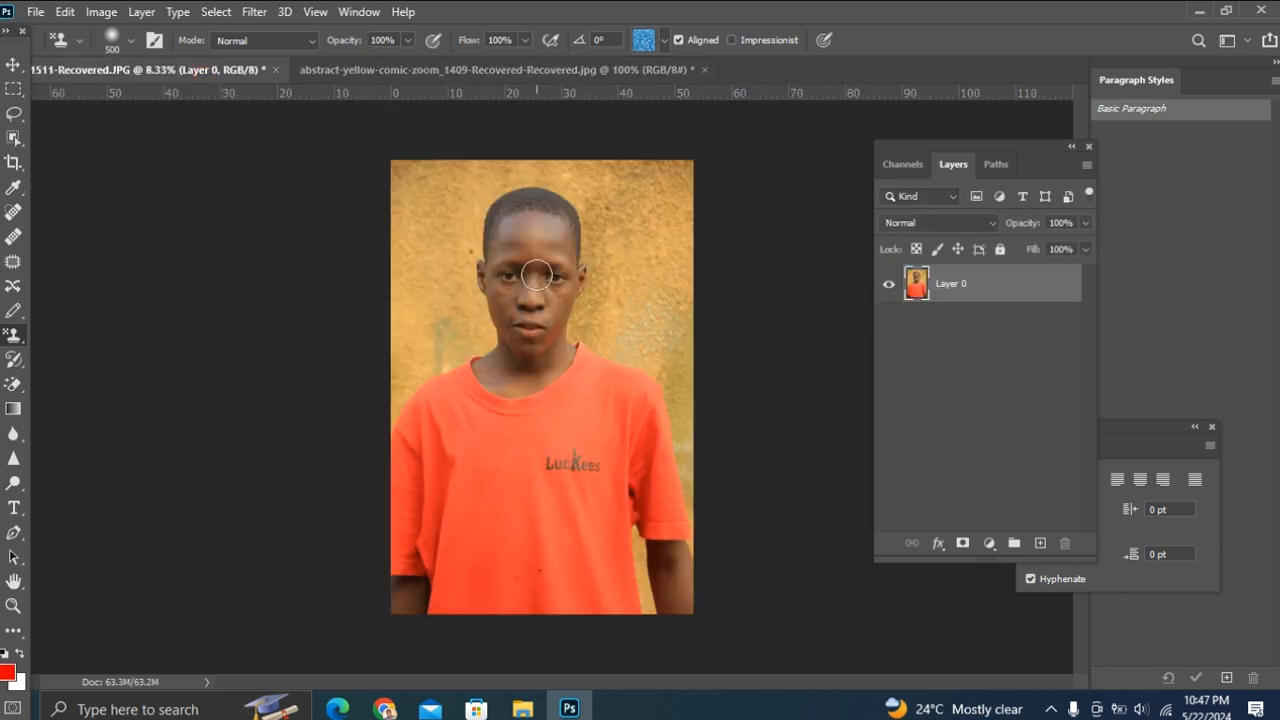
pyautogui.hotkey('ctrl', '+')
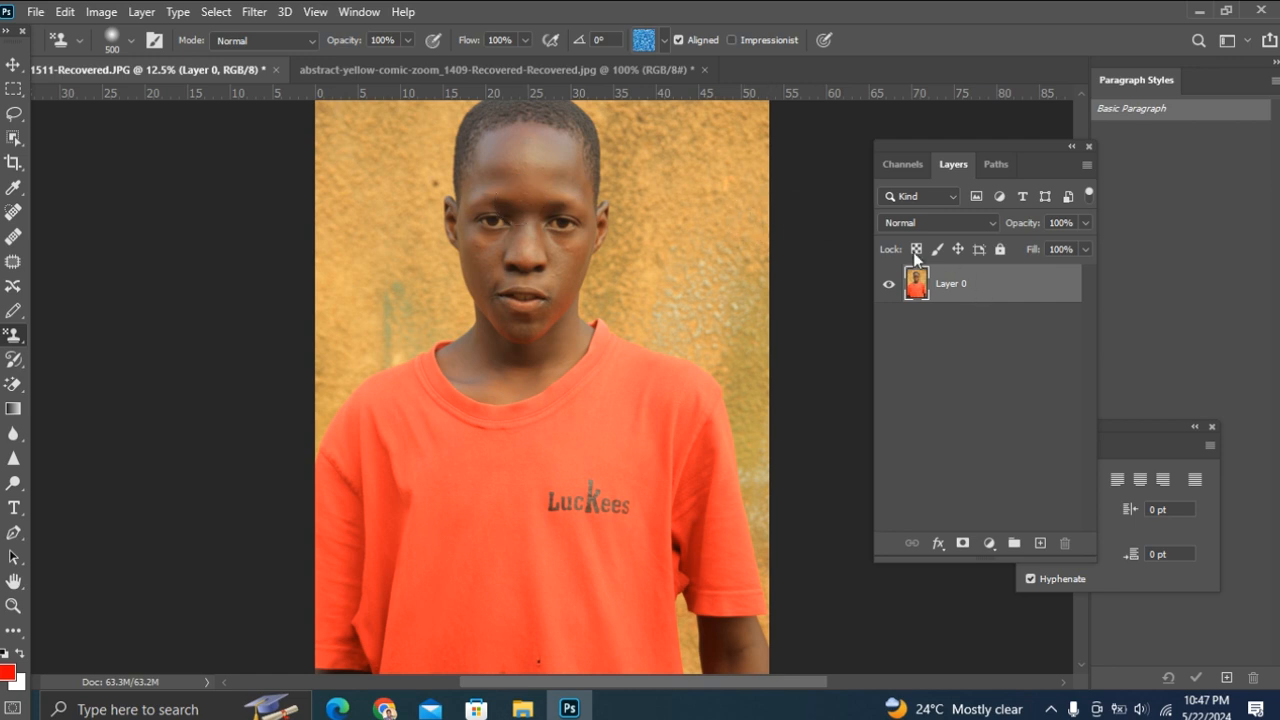
# Paint the pale green pattern from the Water group over the boy's whole face with the Pattern Stamp.
pyautogui.click(664, 40)
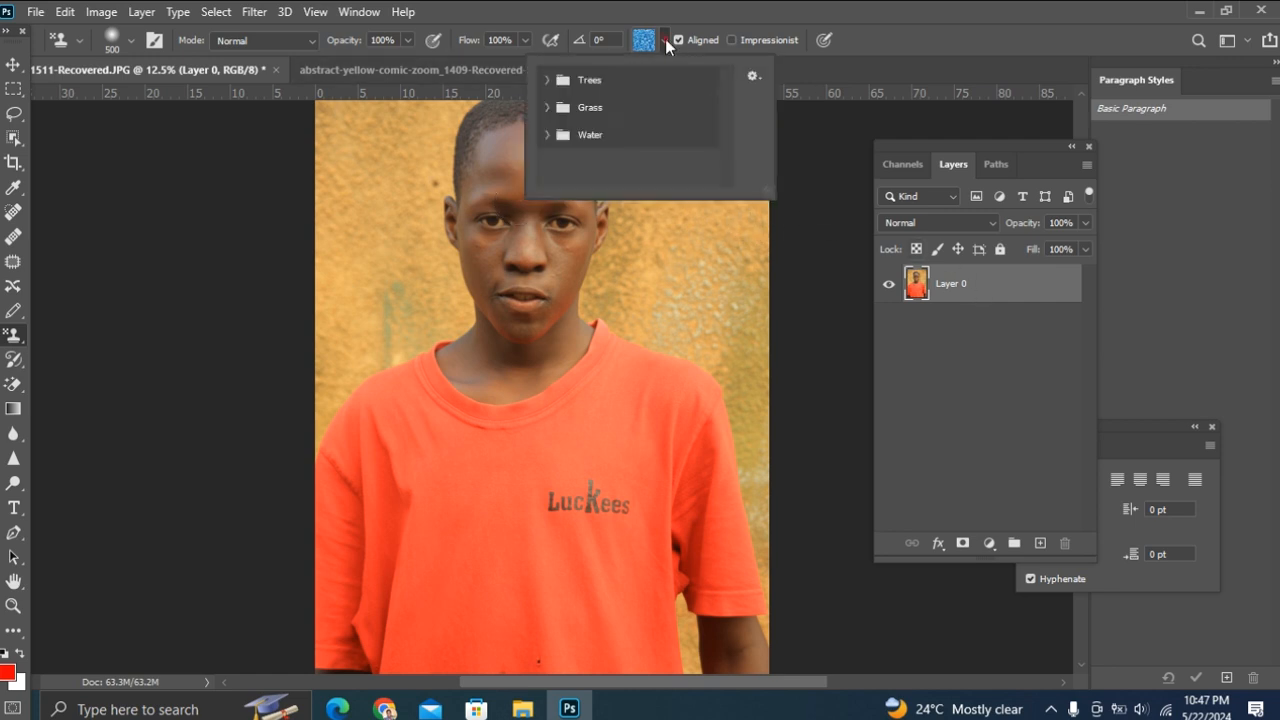
pyautogui.click(548, 110)
pyautogui.click(573, 137)
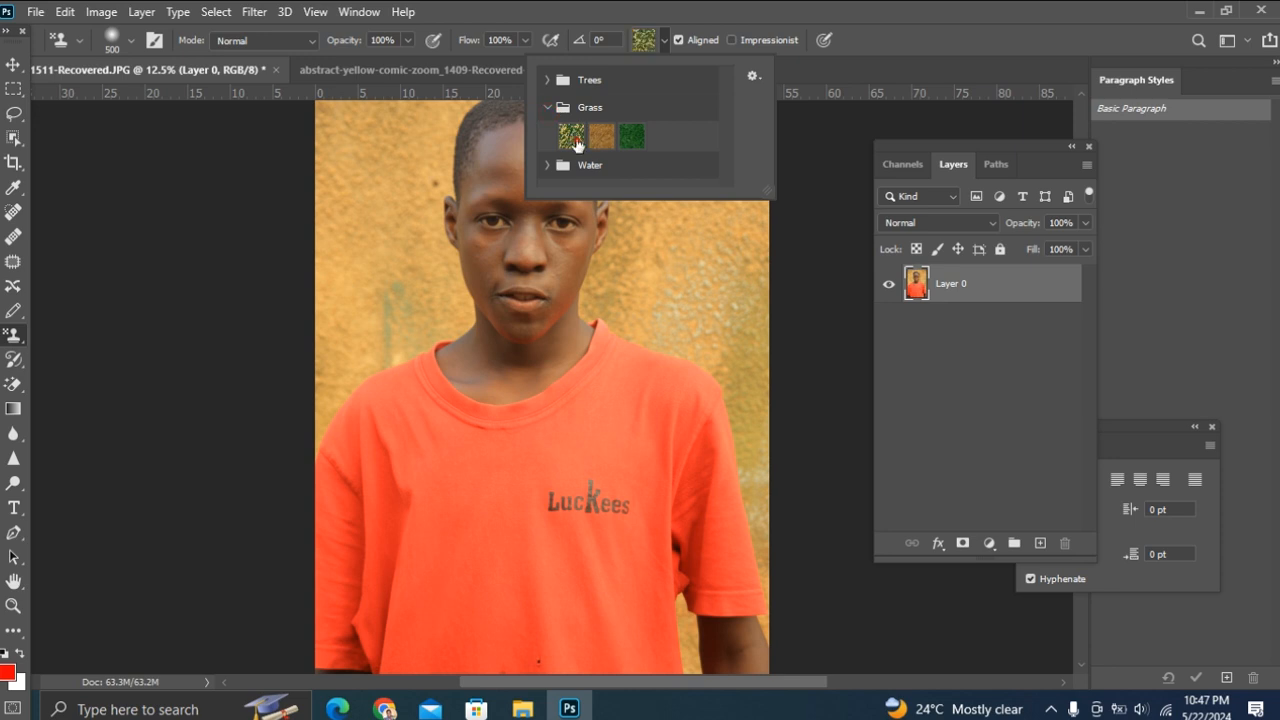
pyautogui.click(553, 166)
pyautogui.scroll(-2, 565, 176)
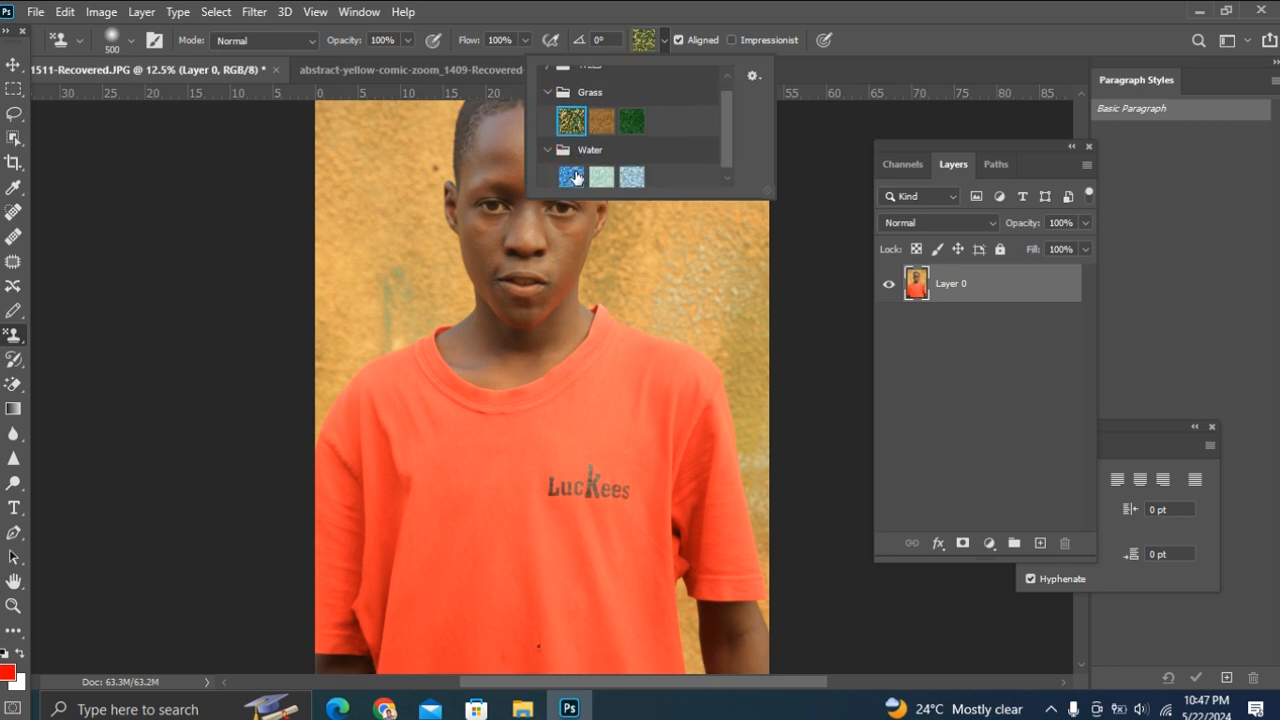
pyautogui.click(604, 172)
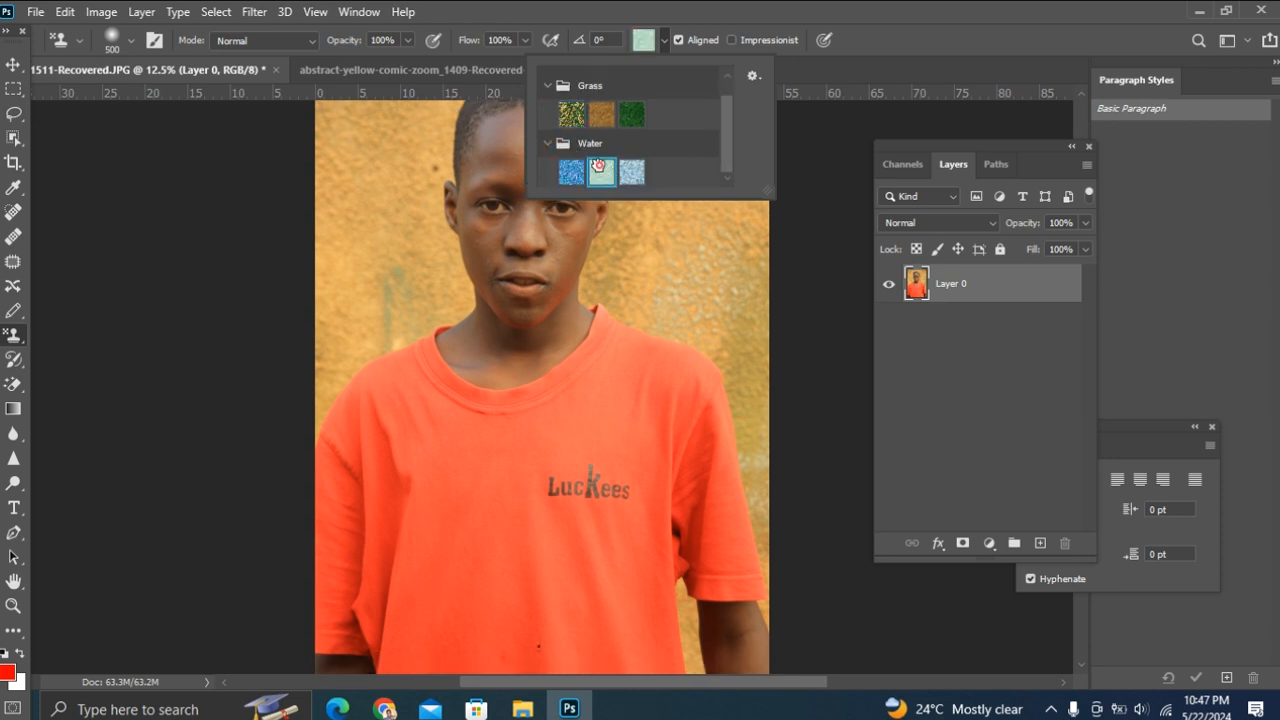
pyautogui.moveTo(488, 214)
pyautogui.mouseDown()
pyautogui.moveTo(510, 167)
pyautogui.moveTo(495, 158)
pyautogui.moveTo(560, 172)
pyautogui.moveTo(560, 240)
pyautogui.moveTo(523, 280)
pyautogui.moveTo(500, 217)
pyautogui.moveTo(517, 214)
pyautogui.moveTo(526, 152)
pyautogui.moveTo(503, 143)
pyautogui.moveTo(491, 186)
pyautogui.moveTo(517, 293)
pyautogui.moveTo(549, 257)
pyautogui.moveTo(569, 200)
pyautogui.moveTo(549, 133)
pyautogui.moveTo(509, 126)
pyautogui.moveTo(486, 209)
pyautogui.moveTo(493, 246)
pyautogui.moveTo(506, 277)
pyautogui.moveTo(529, 286)
pyautogui.moveTo(563, 263)
pyautogui.moveTo(577, 218)
pyautogui.moveTo(583, 263)
pyautogui.moveTo(514, 171)
pyautogui.mouseUp()
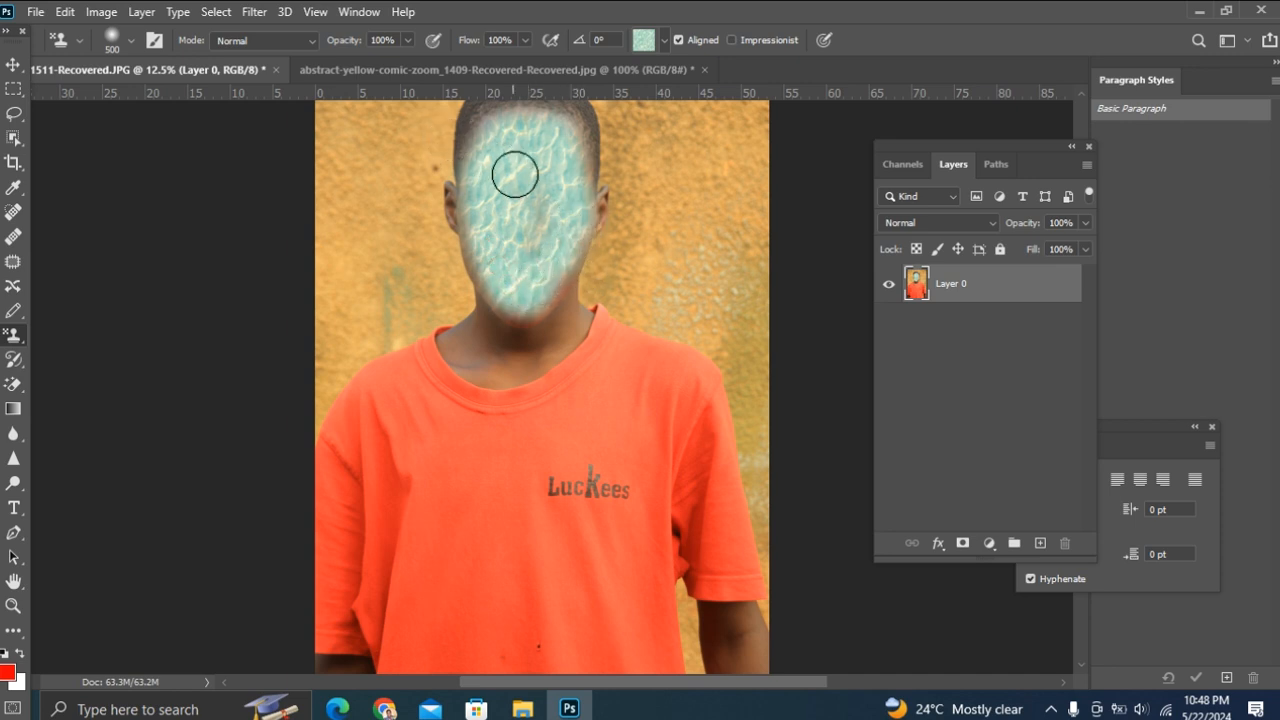
# Set Layer 0's blend mode to Screen and its opacity to 93%.
pyautogui.click(939, 224)
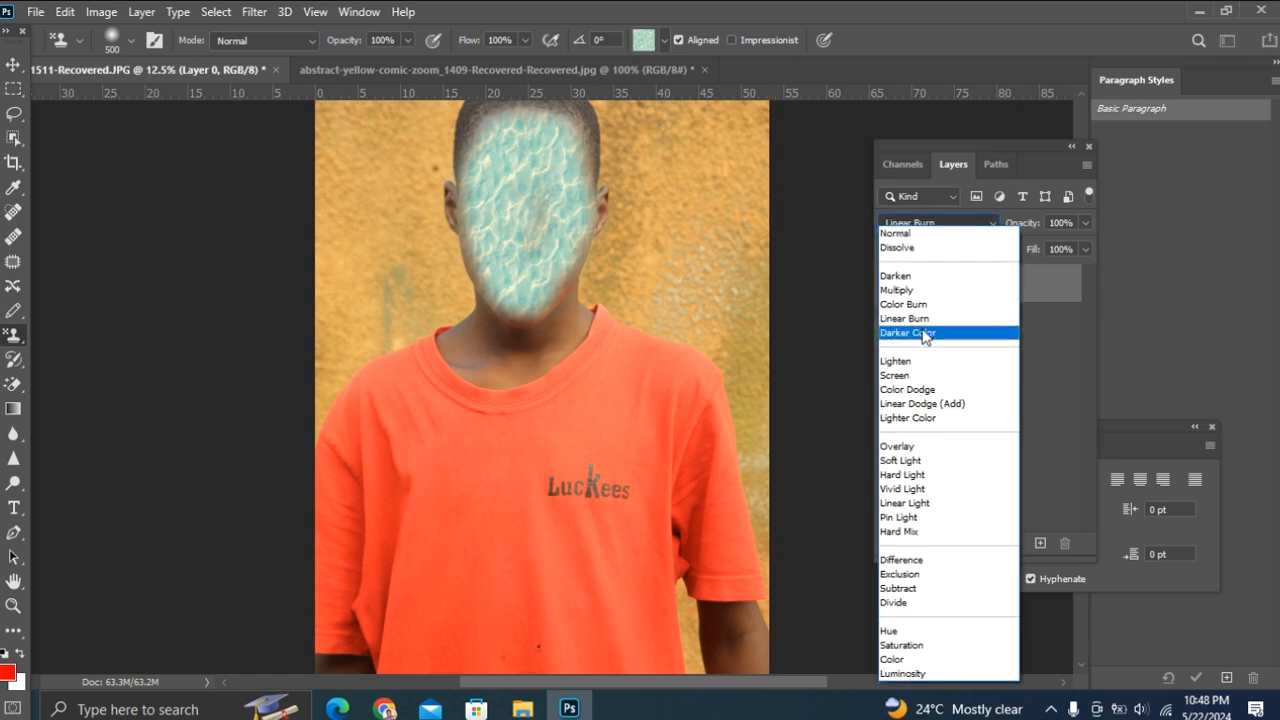
pyautogui.click(916, 376)
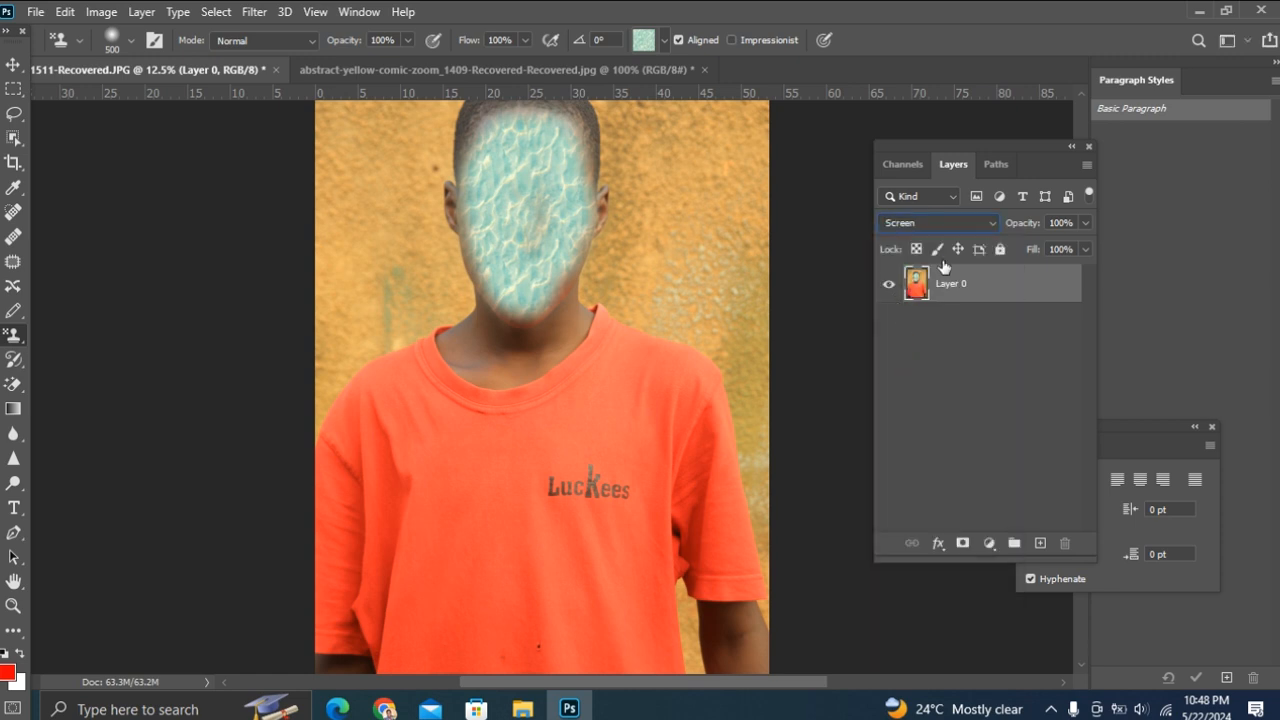
pyautogui.click(1086, 224)
pyautogui.moveTo(1050, 246); pyautogui.dragTo(1080, 246)
pyautogui.click(471, 193)
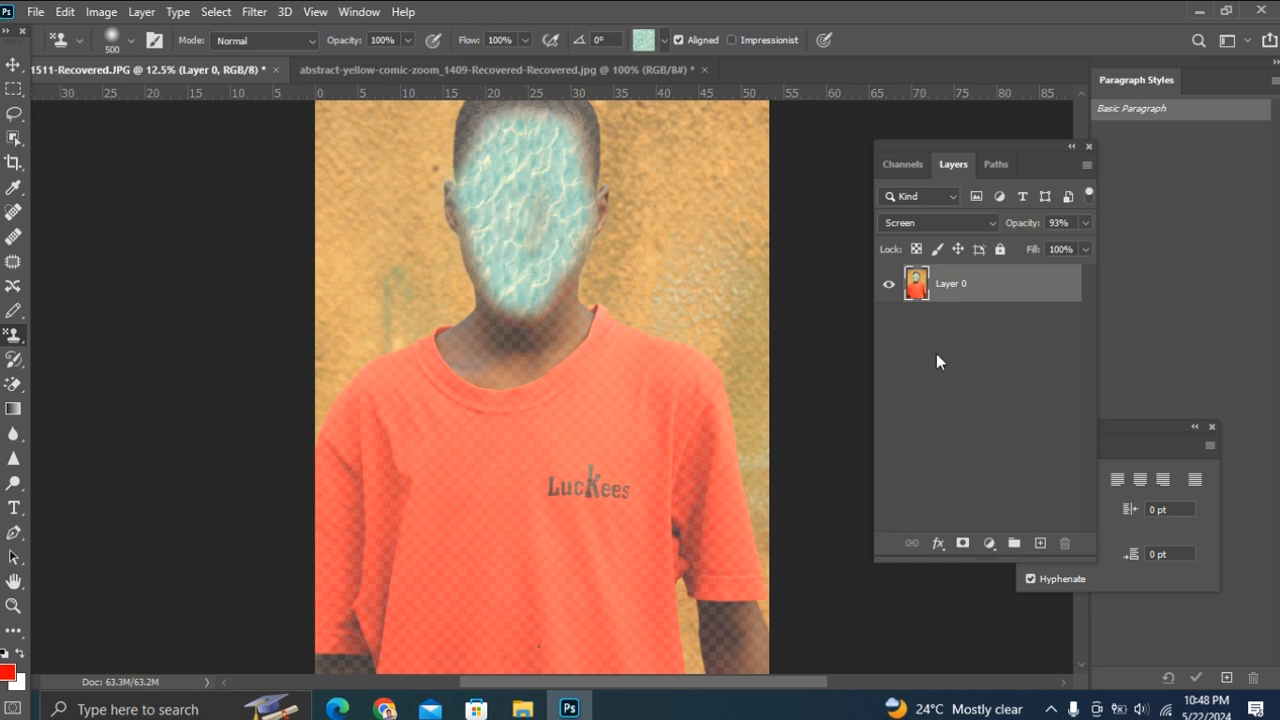
# Set Layer 0's blend mode back to Normal and its opacity to 100%.
pyautogui.click(936, 226)
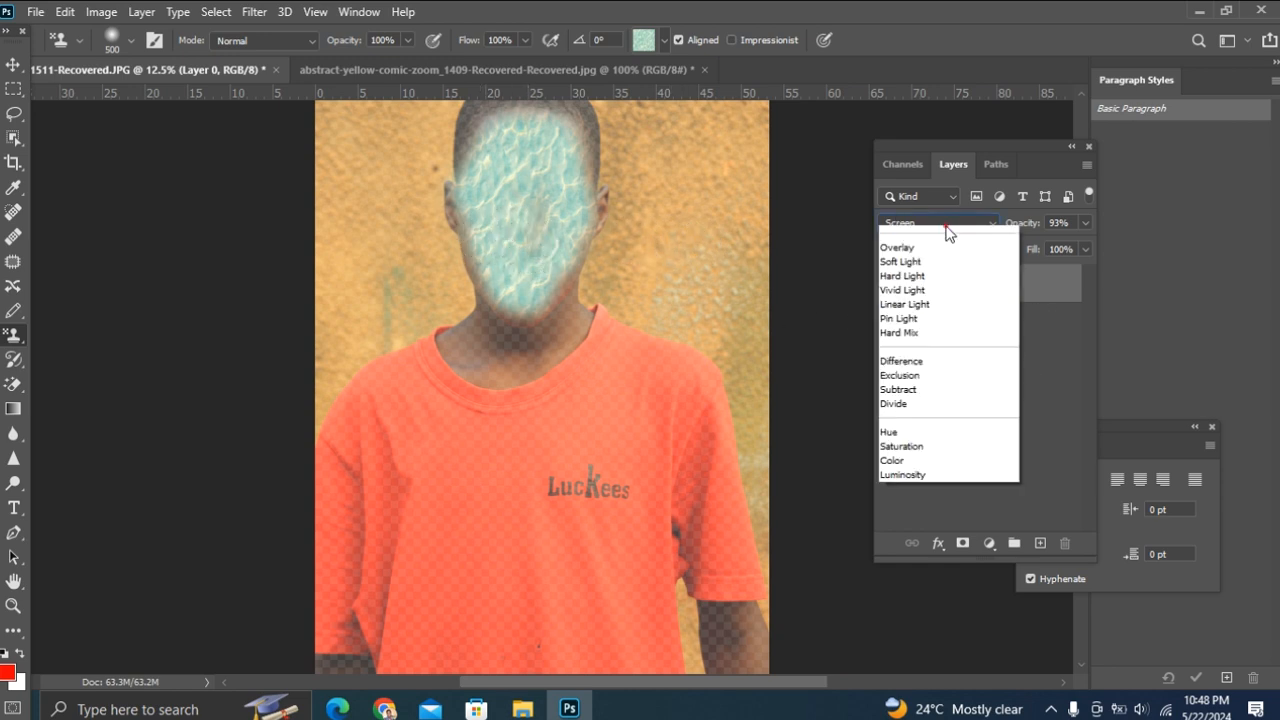
pyautogui.click(943, 248)
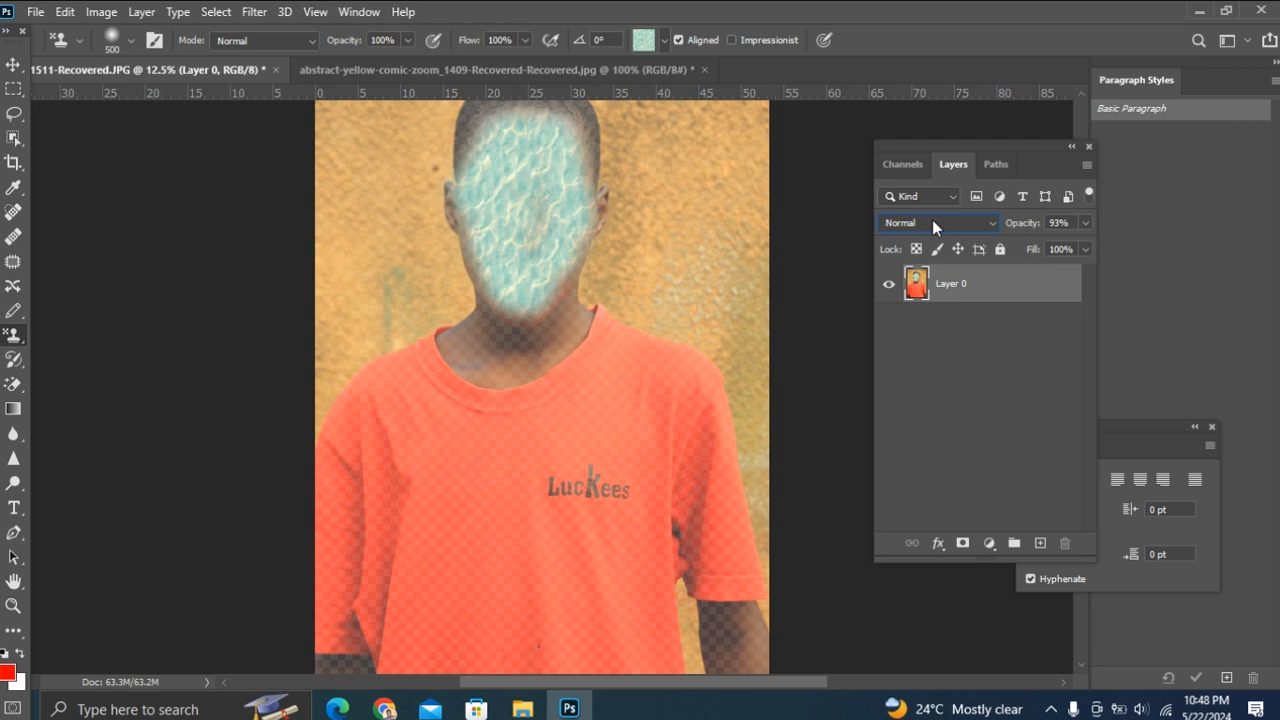
pyautogui.click(932, 219)
pyautogui.click(932, 221)
pyautogui.click(1085, 224)
pyautogui.moveTo(1079, 246); pyautogui.dragTo(1126, 258)
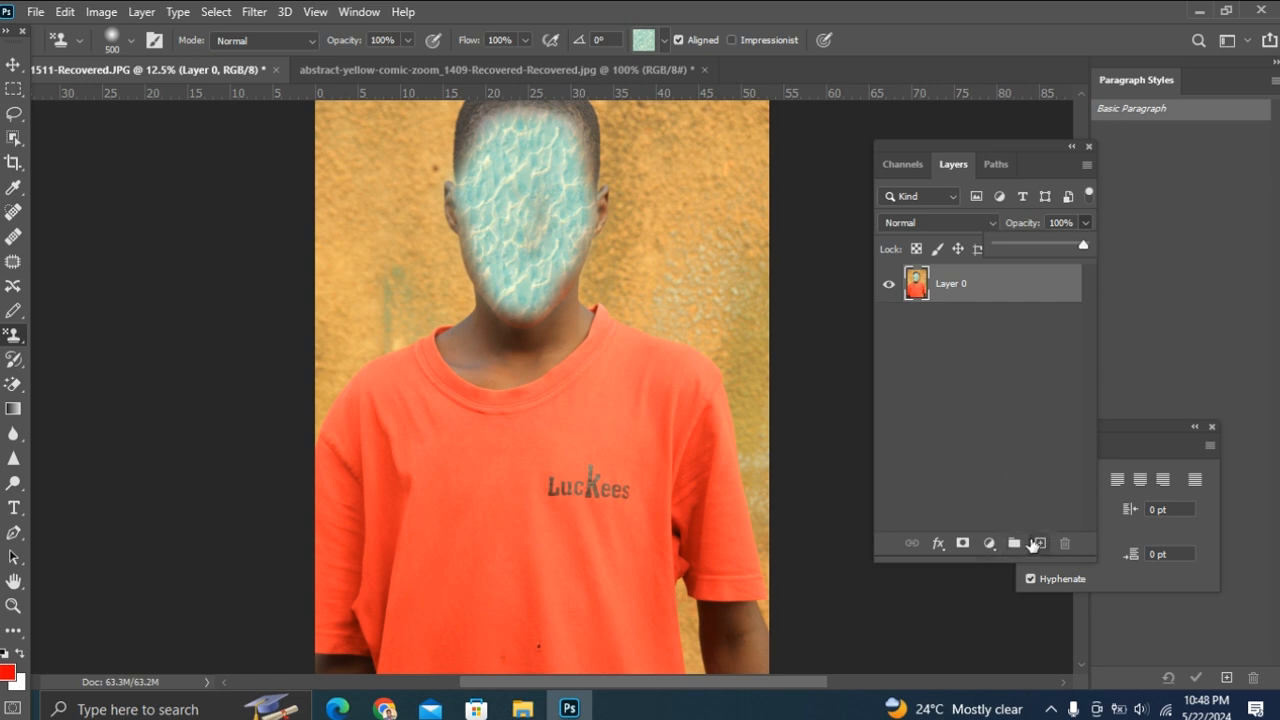
# Switch to the Move tool and undo the blend mode and opacity changes on Layer 0.
pyautogui.click(11, 70)
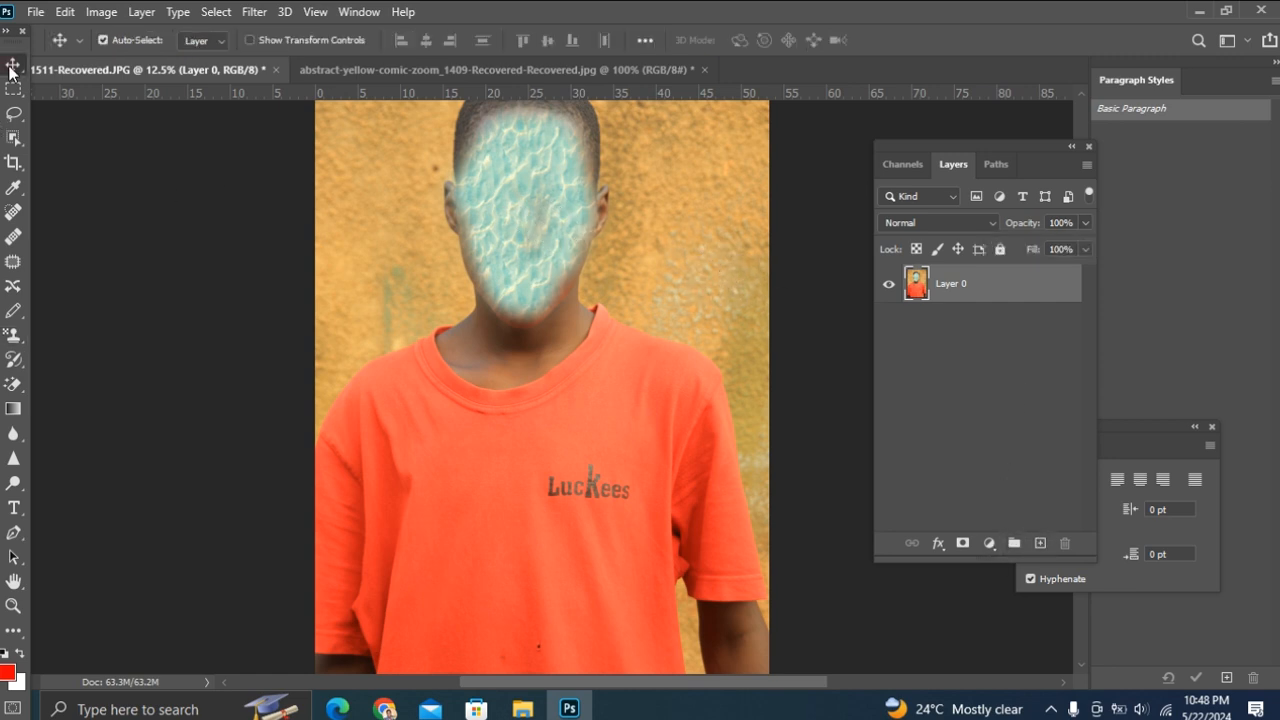
pyautogui.press('9')
pyautogui.press('3')
pyautogui.hotkey('alt', 'shift', 's')
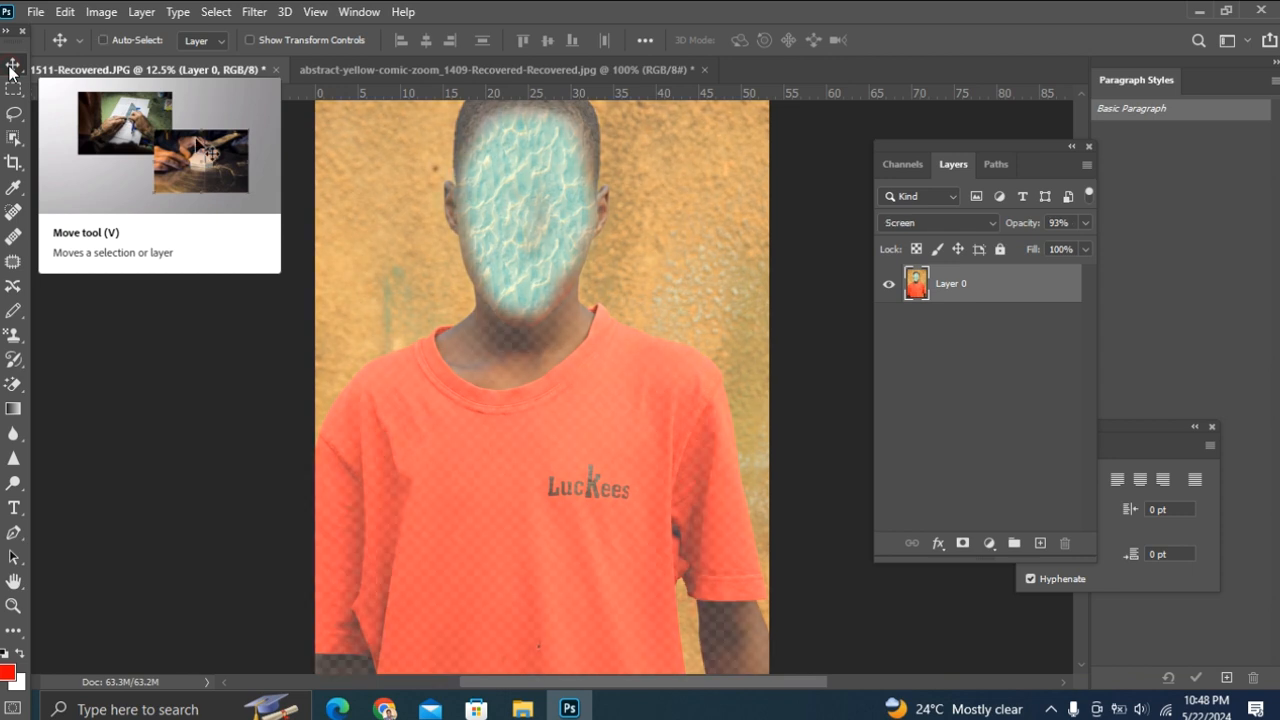
pyautogui.press('0')
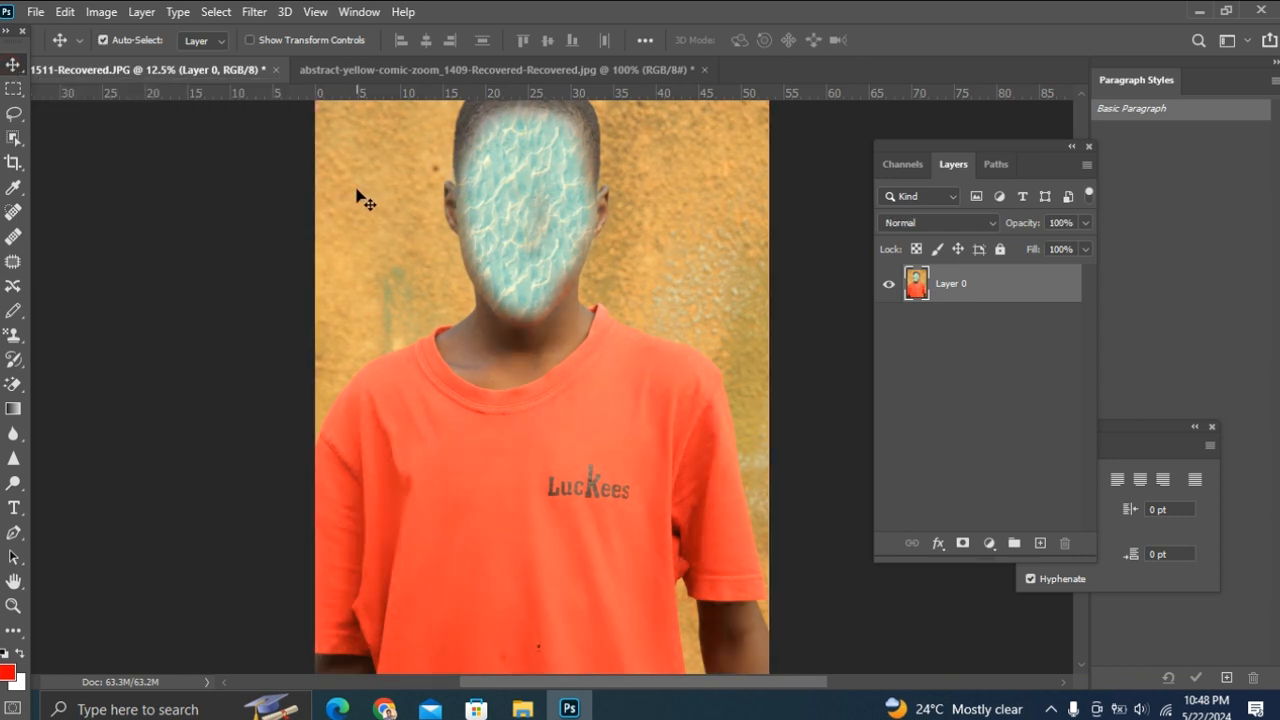
# Undo all the Pattern Stamp strokes on the boy's face to restore the original portrait.
pyautogui.hotkey('ctrl', 'z')
pyautogui.hotkey('ctrl', 'z')
pyautogui.hotkey('ctrl', 'z')
pyautogui.hotkey('ctrl', 'z')
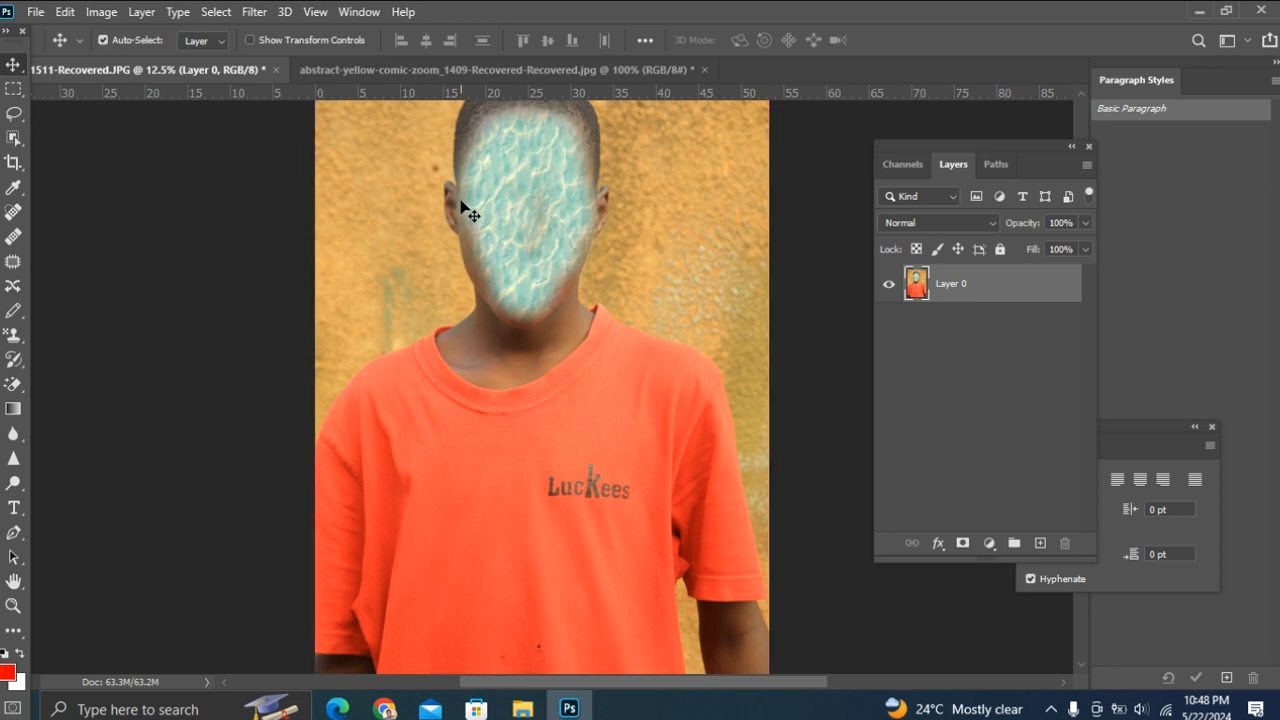
pyautogui.hotkey('ctrl', 'z')
pyautogui.hotkey('ctrl', 'z')
pyautogui.hotkey('ctrl', 'z')
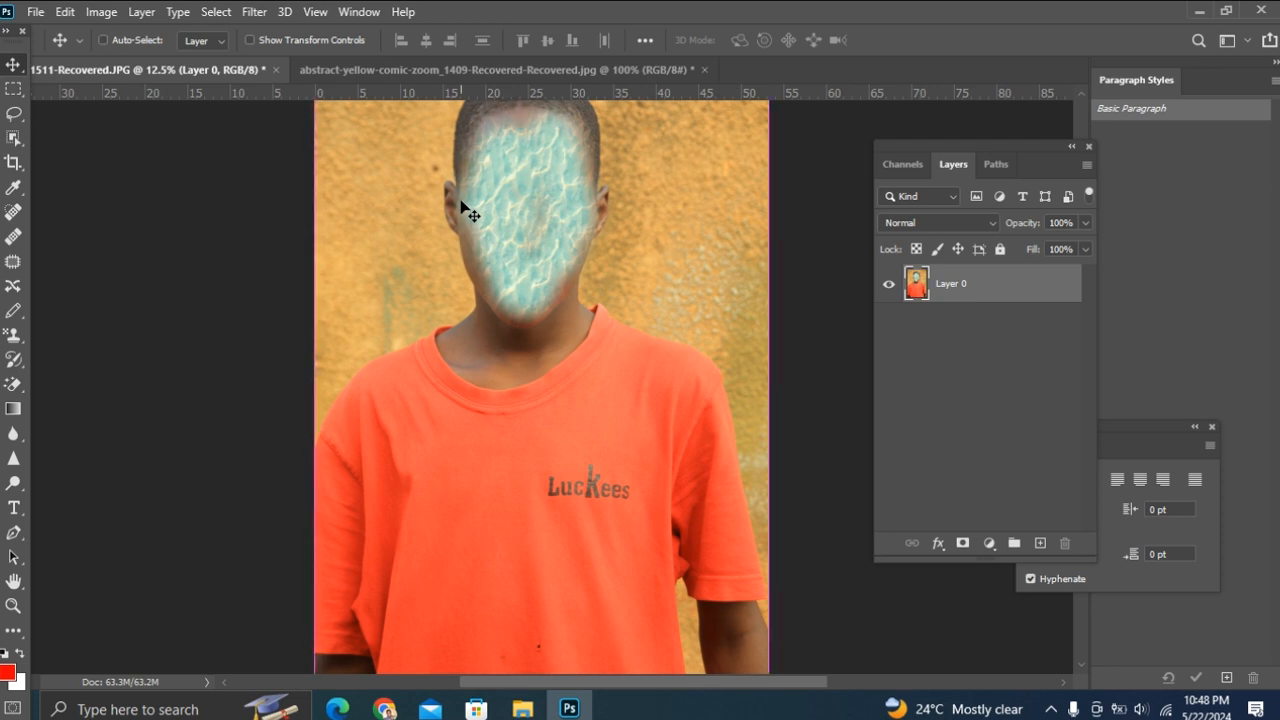
pyautogui.hotkey('ctrl', 'z')
pyautogui.hotkey('ctrl', 'z')
pyautogui.hotkey('ctrl', 'z')
pyautogui.hotkey('ctrl', 'z')
pyautogui.hotkey('ctrl', 'z')
pyautogui.hotkey('ctrl', 'z')
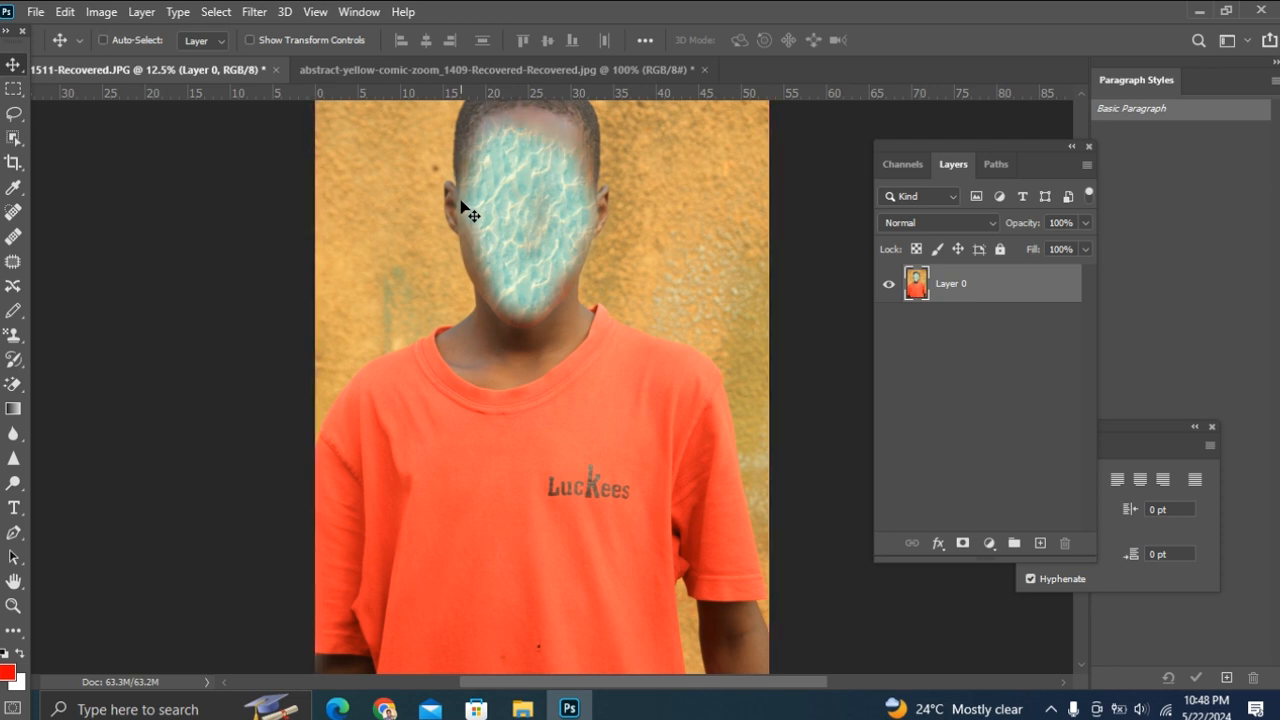
pyautogui.hotkey('ctrl', 'z')
pyautogui.hotkey('ctrl', 'z')
pyautogui.hotkey('ctrl', 'z')
pyautogui.hotkey('ctrl', 'z')
pyautogui.hotkey('ctrl', 'z')
pyautogui.hotkey('ctrl', 'z')
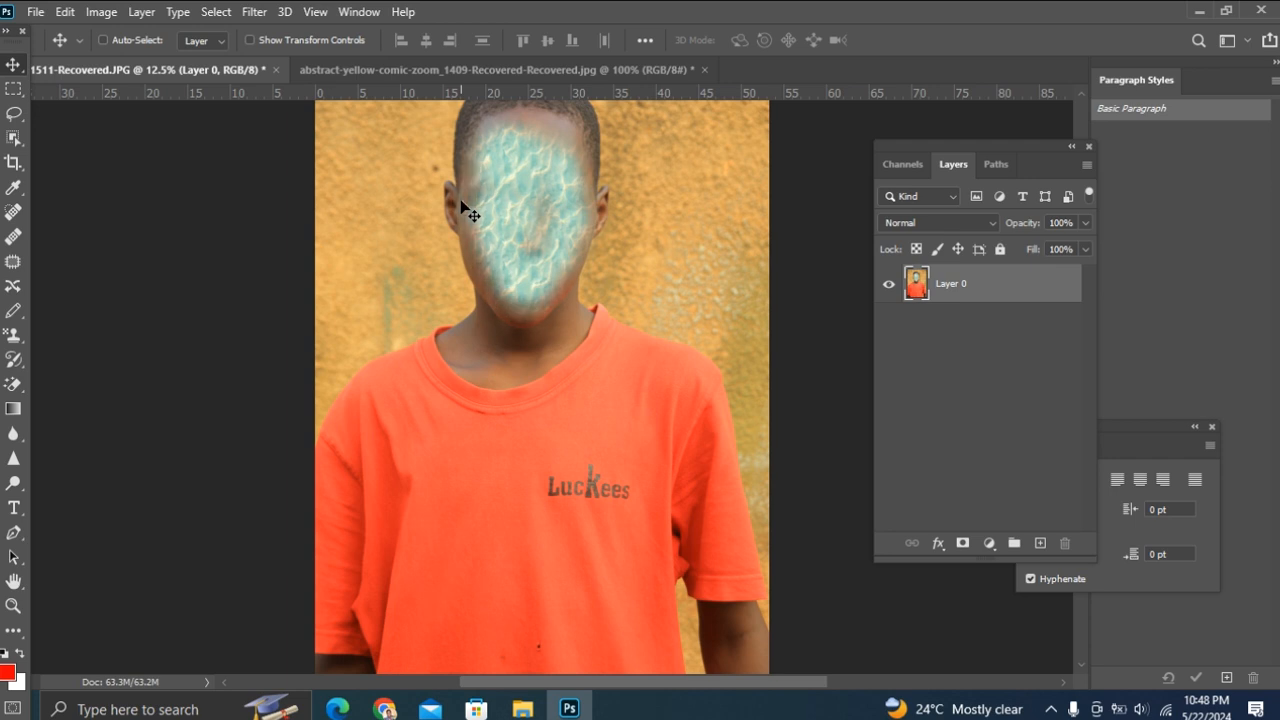
pyautogui.hotkey('ctrl', 'z')
pyautogui.hotkey('ctrl', 'z')
pyautogui.hotkey('ctrl', 'z')
pyautogui.hotkey('ctrl', 'z')
pyautogui.hotkey('ctrl', 'z')
pyautogui.hotkey('ctrl', 'z')
pyautogui.hotkey('ctrl', 'z')
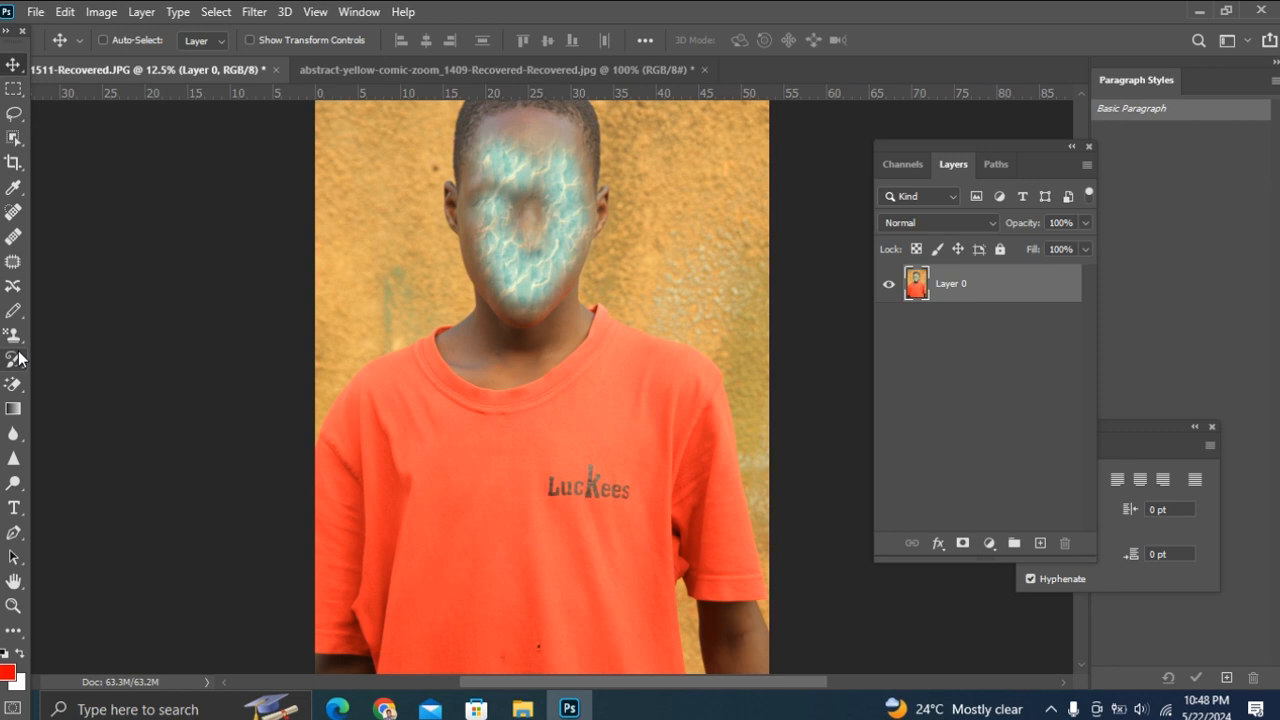
pyautogui.hotkey('ctrl', 'z')
pyautogui.hotkey('ctrl', 'z')
pyautogui.hotkey('ctrl', 'z')
pyautogui.hotkey('ctrl', 'z')
pyautogui.hotkey('ctrl', 'z')
pyautogui.hotkey('ctrl', 'z')
pyautogui.hotkey('ctrl', 'z')
pyautogui.hotkey('ctrl', 'z')
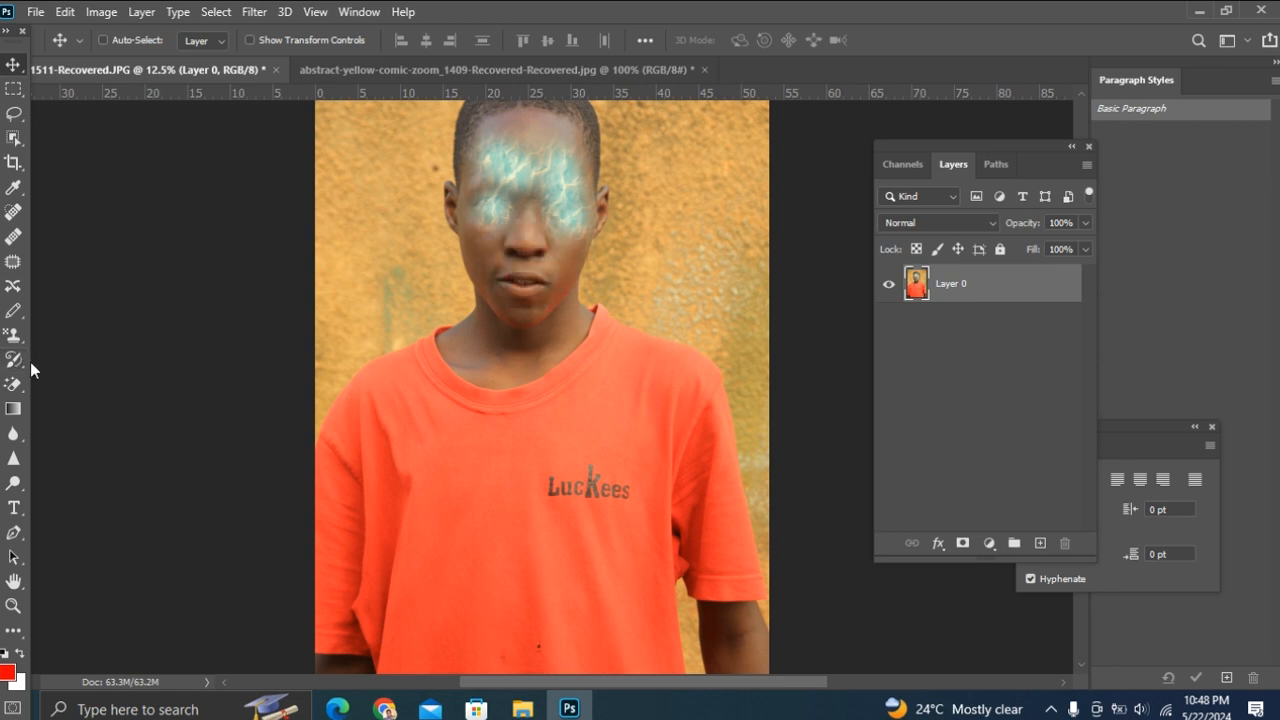
pyautogui.hotkey('ctrl', 'z')
pyautogui.hotkey('ctrl', 'z')
pyautogui.hotkey('ctrl', 'z')
pyautogui.hotkey('ctrl', 'z')
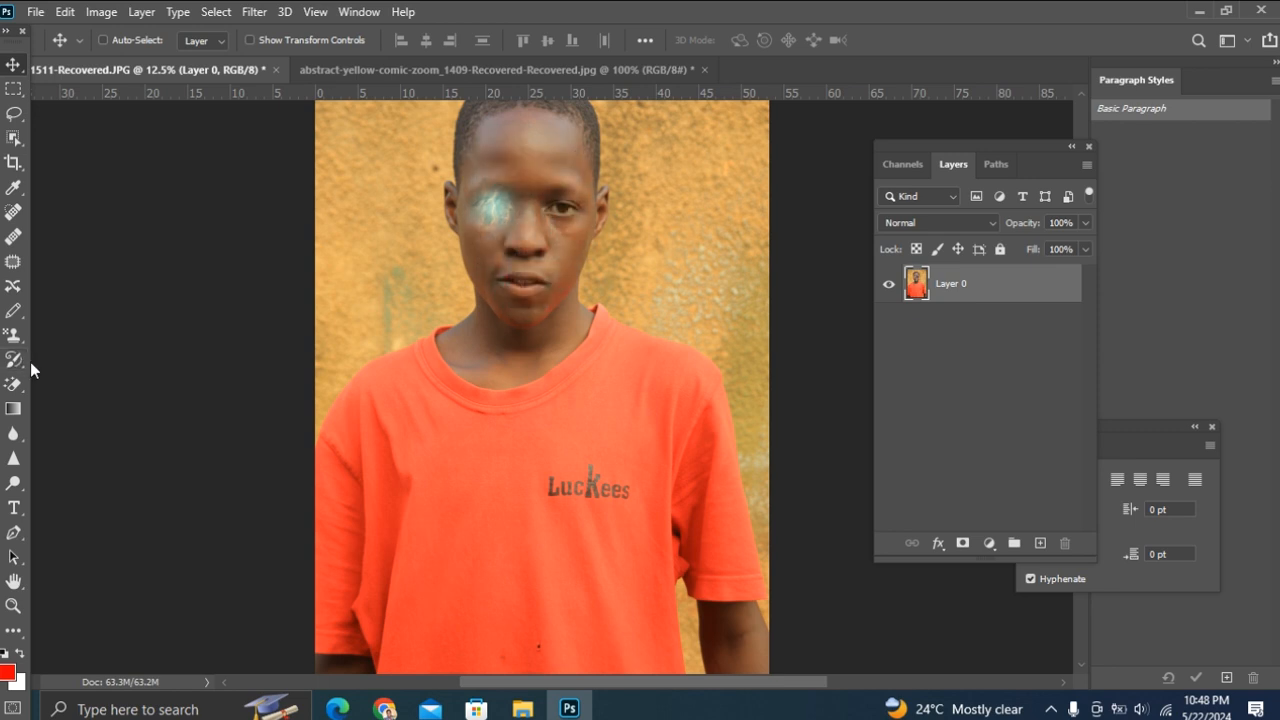
# Add a new layer above Layer 0 and paint the pale green water pattern over the boy's face with the Pattern Stamp.
pyautogui.click(1039, 545)
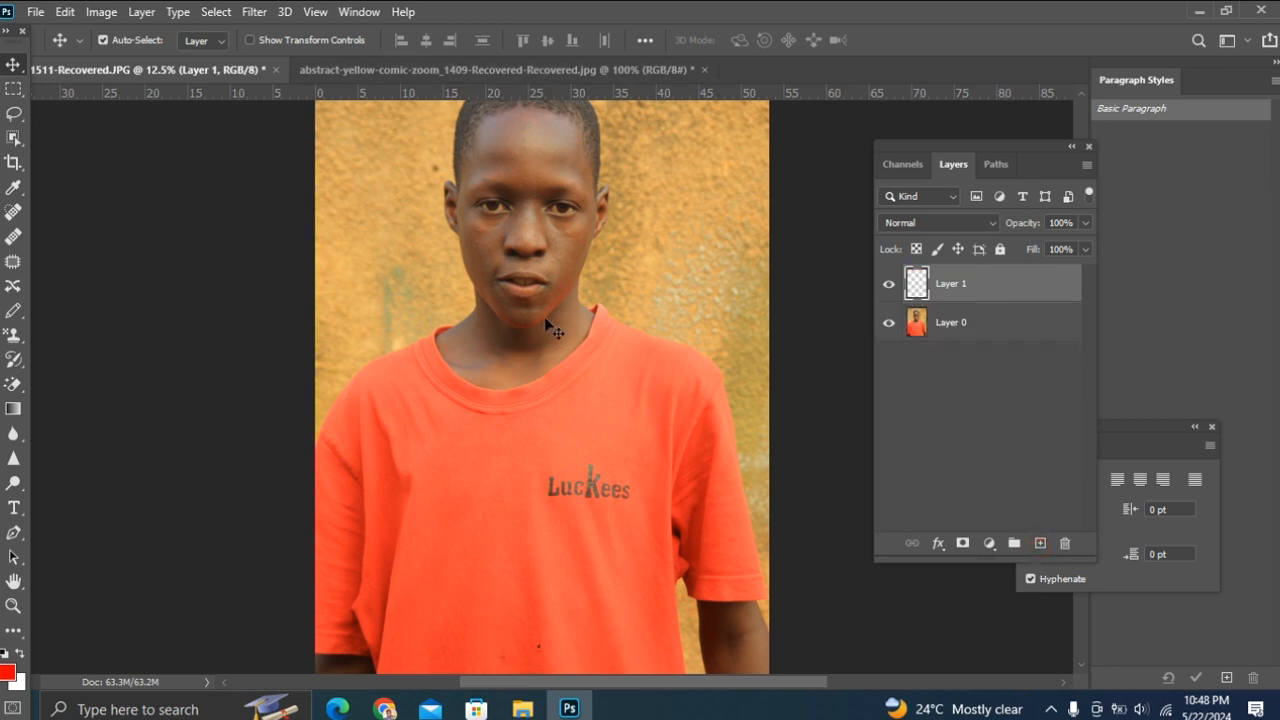
pyautogui.click(13, 337)
pyautogui.click(88, 352)
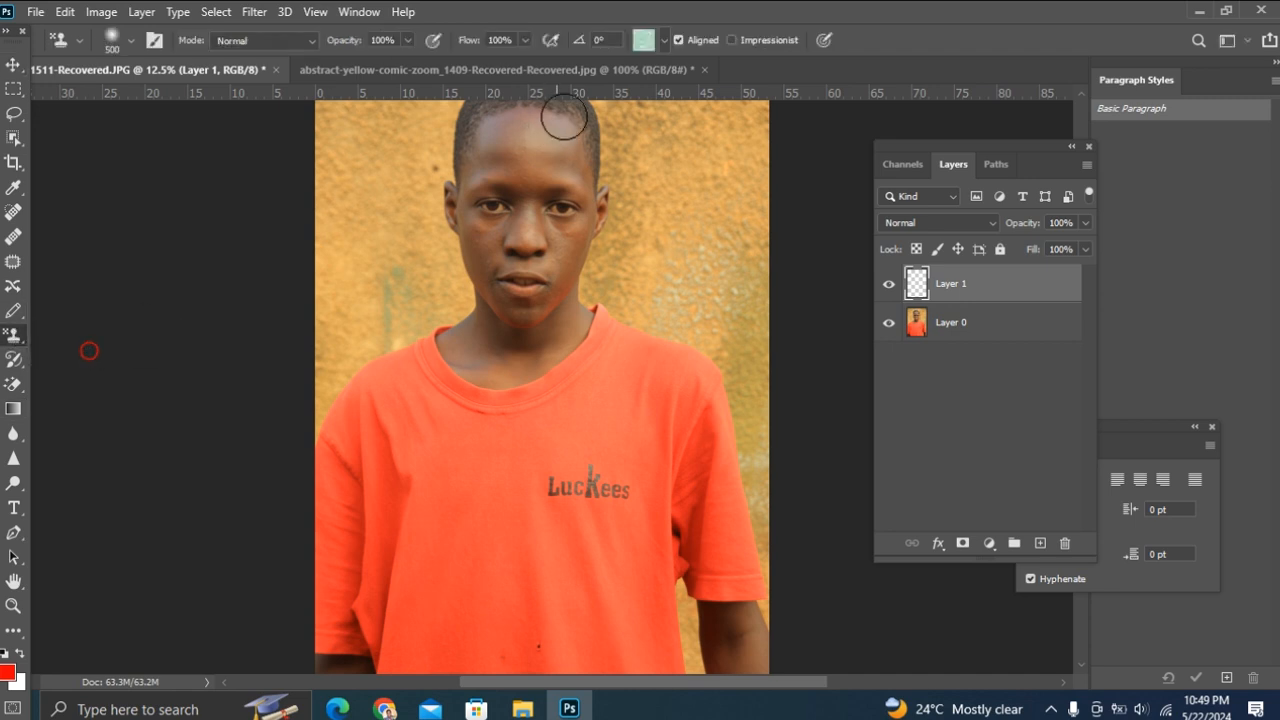
pyautogui.moveTo(492, 211)
pyautogui.mouseDown()
pyautogui.moveTo(529, 287)
pyautogui.moveTo(559, 214)
pyautogui.moveTo(525, 176)
pyautogui.moveTo(517, 188)
pyautogui.moveTo(528, 226)
pyautogui.moveTo(560, 197)
pyautogui.moveTo(546, 162)
pyautogui.moveTo(492, 172)
pyautogui.moveTo(483, 211)
pyautogui.moveTo(494, 270)
pyautogui.moveTo(517, 298)
pyautogui.moveTo(539, 291)
pyautogui.moveTo(560, 211)
pyautogui.moveTo(600, 218)
pyautogui.mouseUp()
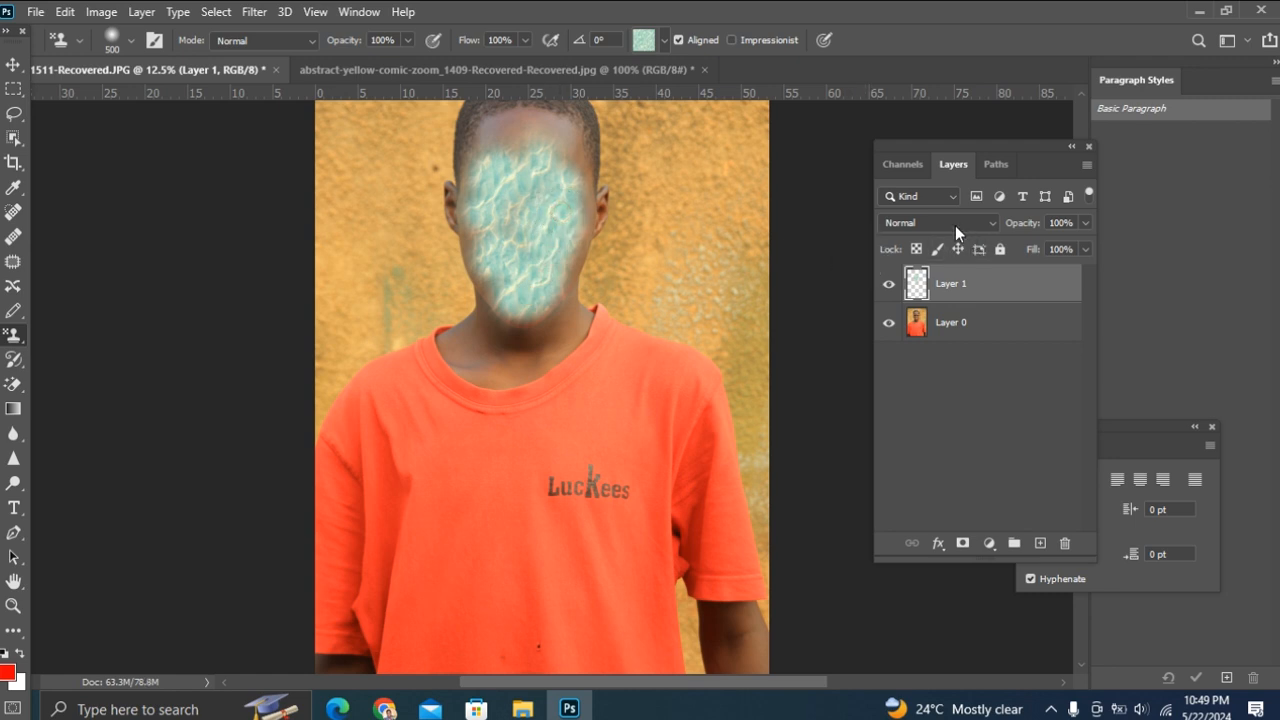
# Try the Overlay blend mode on Layer 1 and settle on Screen.
pyautogui.click(950, 222)
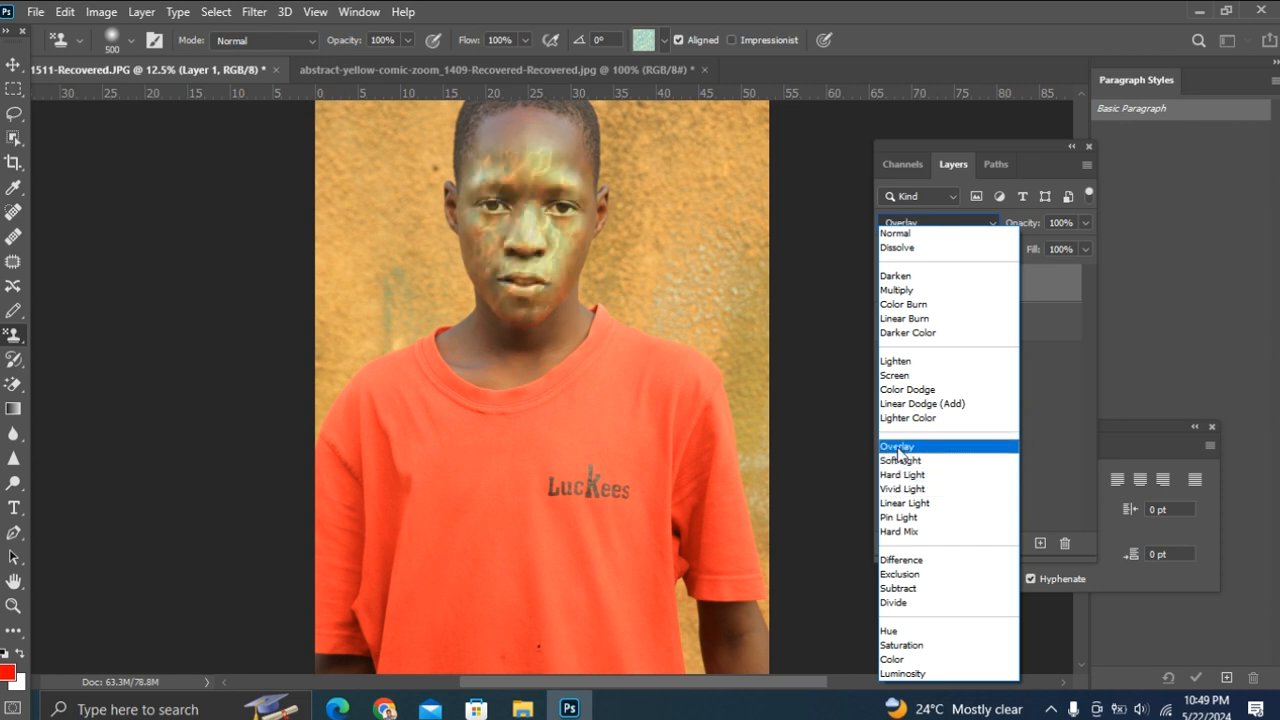
pyautogui.click(898, 449)
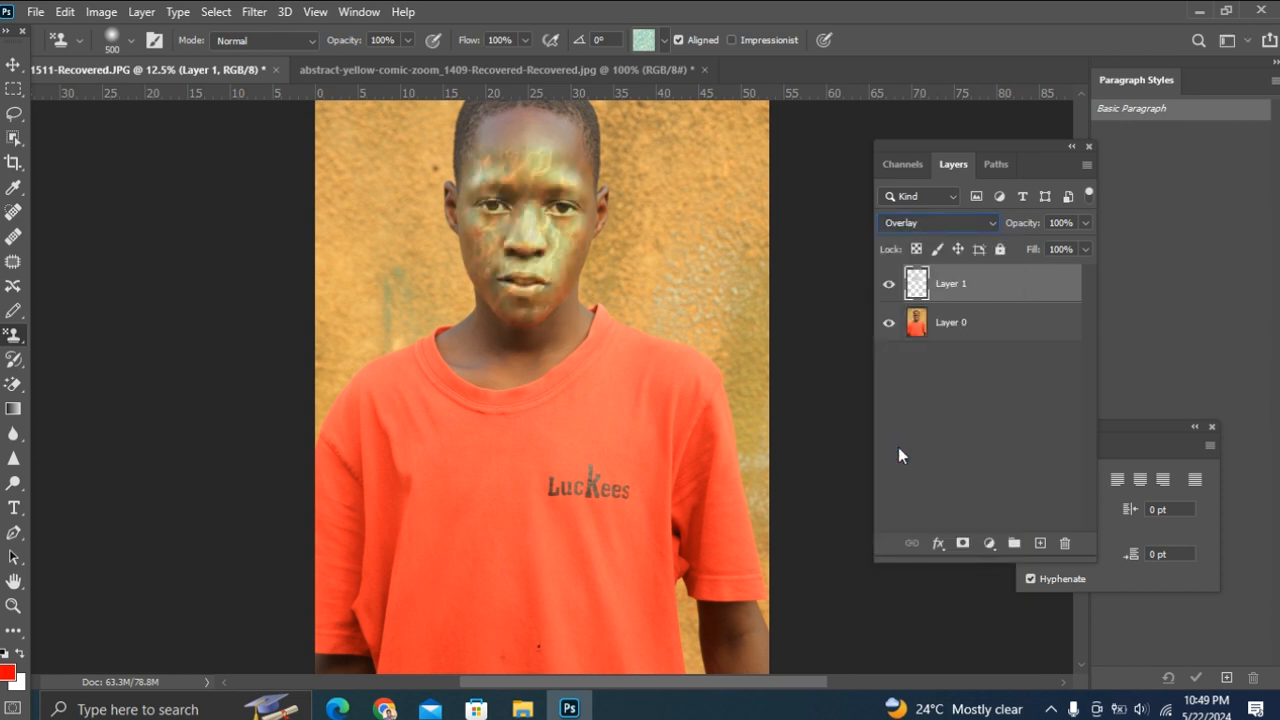
pyautogui.click(957, 224)
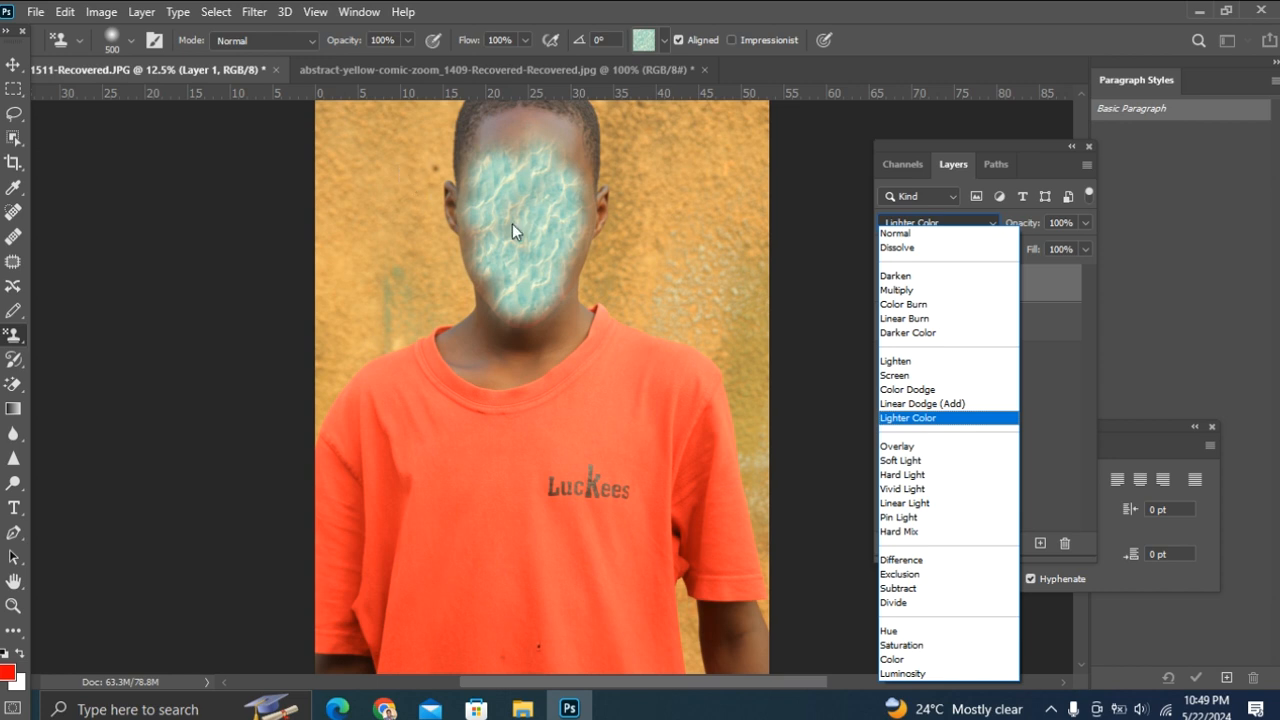
pyautogui.click(906, 376)
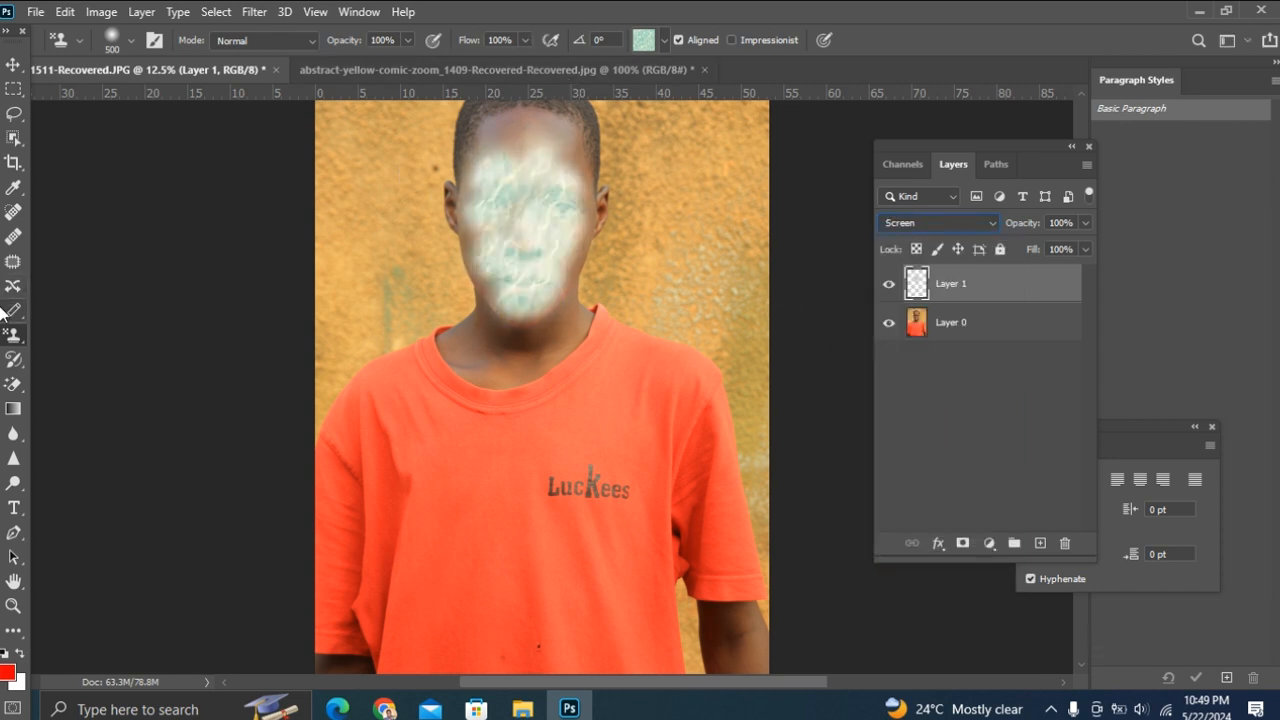
# Activate the Art History Brush, switch to the underwater illustration document and enlarge the brush tip.
pyautogui.rightClick(16, 342)
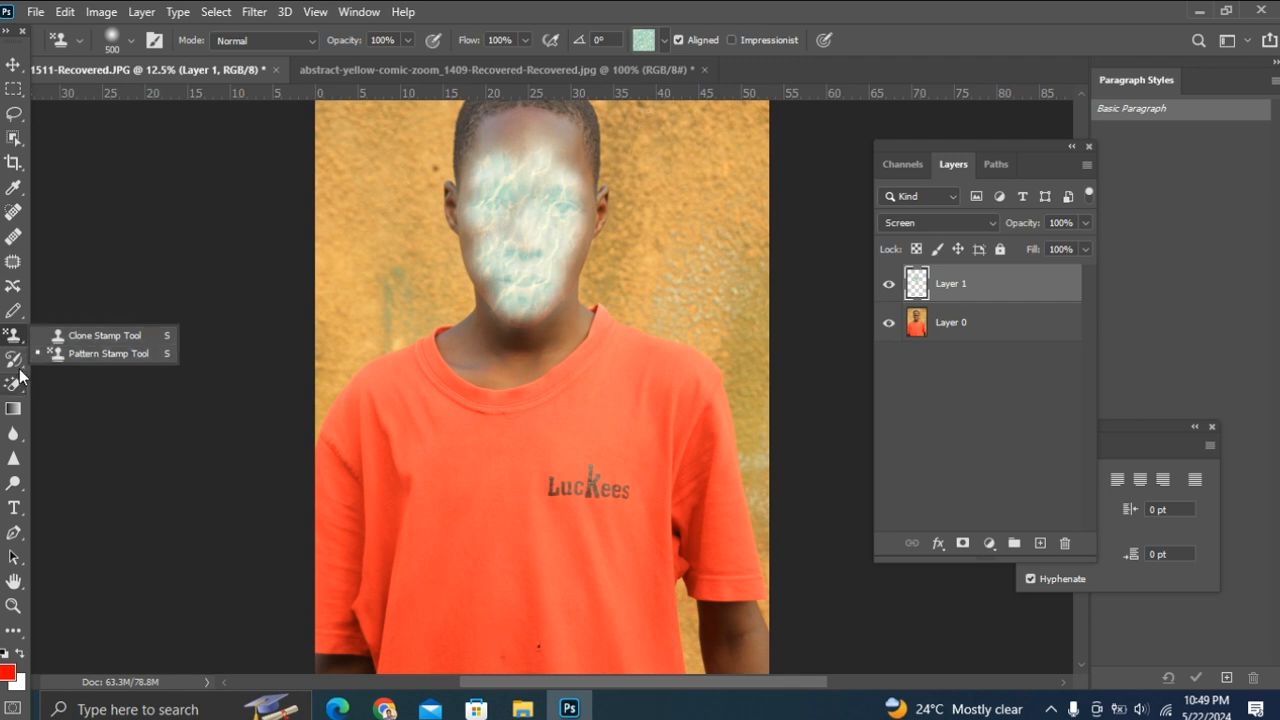
pyautogui.click(12, 359)
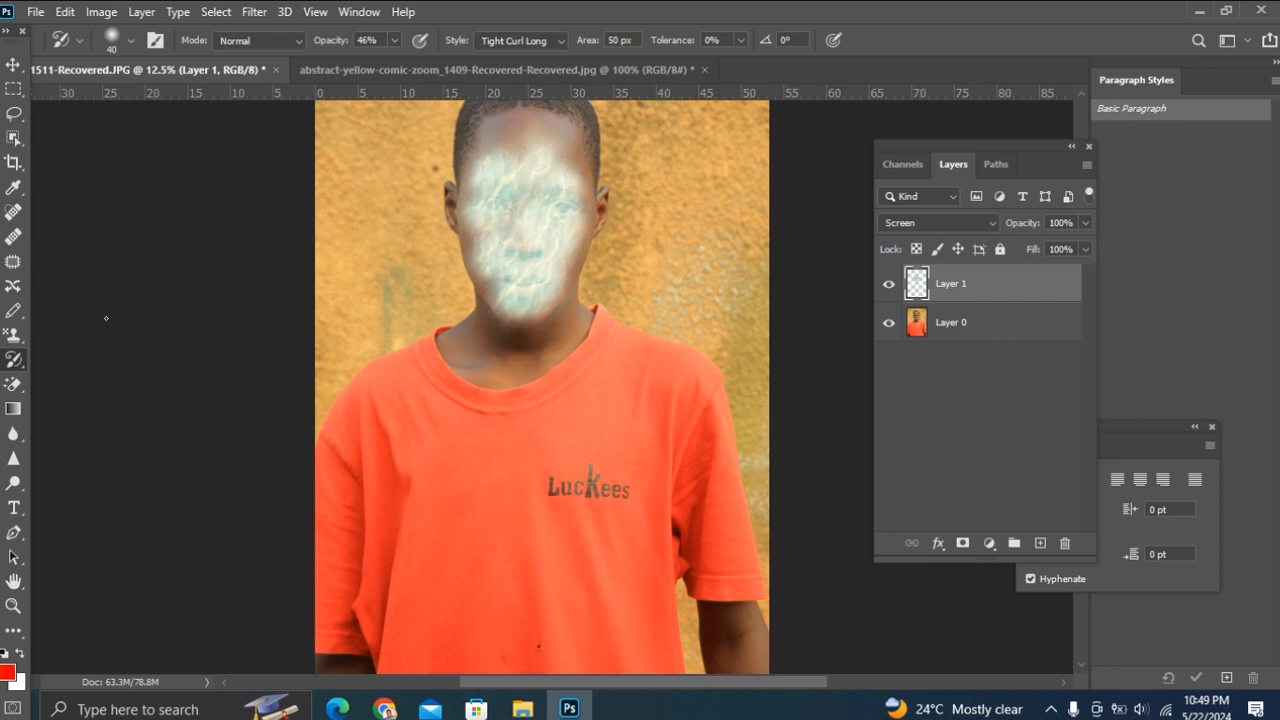
pyautogui.click(366, 69)
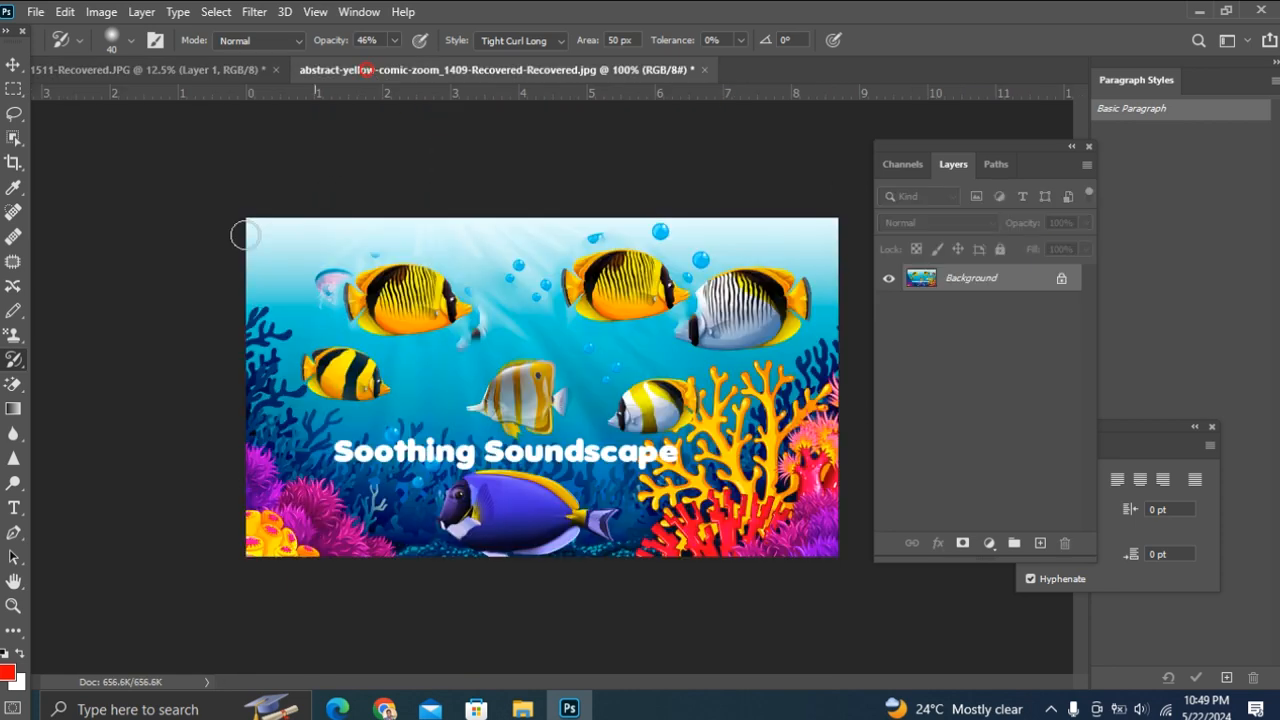
pyautogui.rightClick(24, 366)
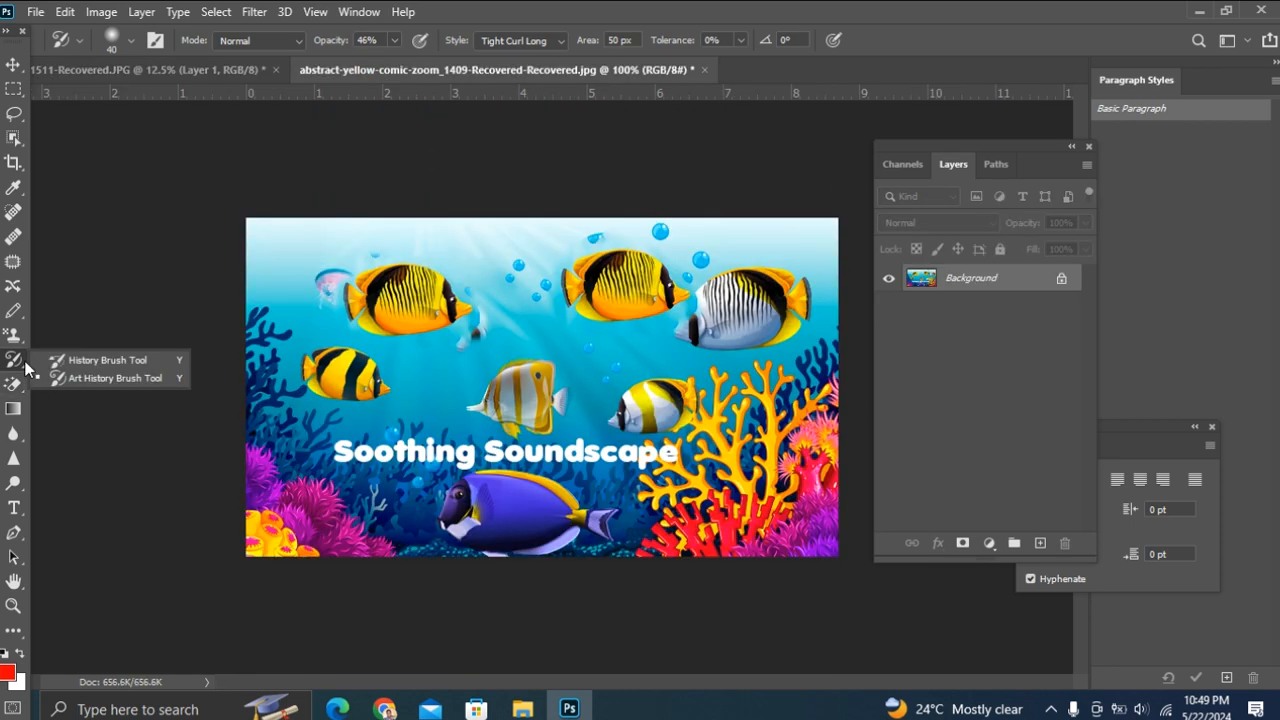
pyautogui.press(']')
pyautogui.press(']')
pyautogui.press(']')
pyautogui.press(']')
pyautogui.press(']')
pyautogui.press(']')
pyautogui.press(']')
pyautogui.press(']')
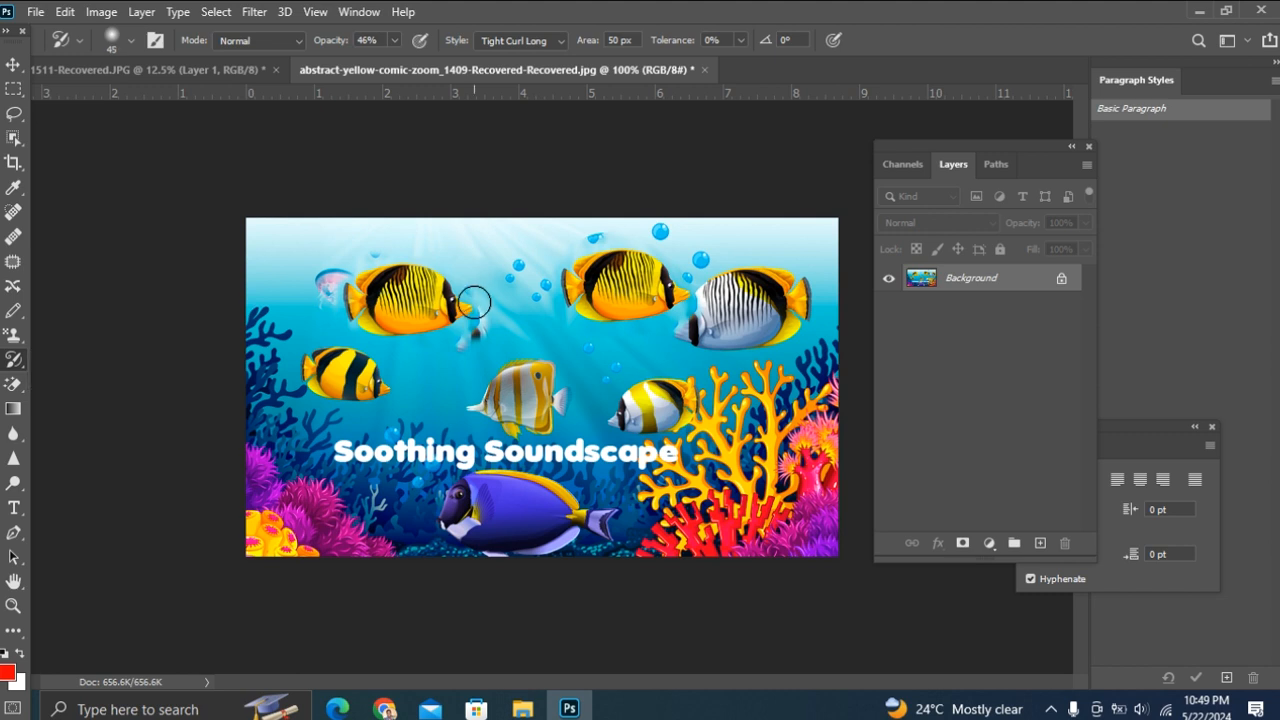